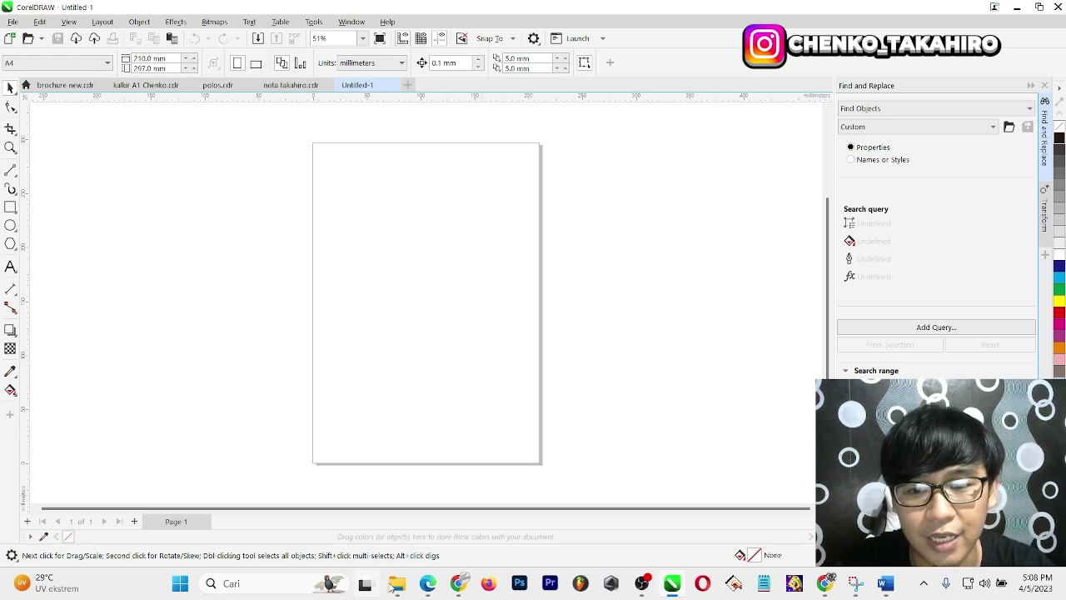
Switch to the browser, open the screenshot of the lanyard design tutorial request in WhatsApp Web and examine it enlarged
{"action": "left_click", "coordinate": [459, 583]}
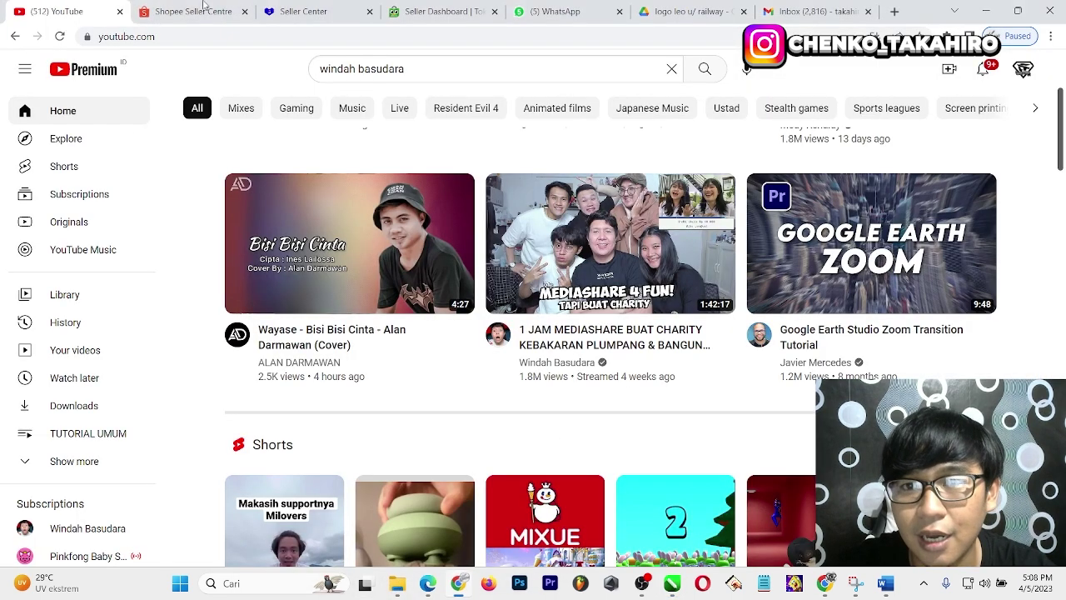
{"action": "left_click", "coordinate": [555, 11]}
{"action": "left_click", "coordinate": [200, 155]}
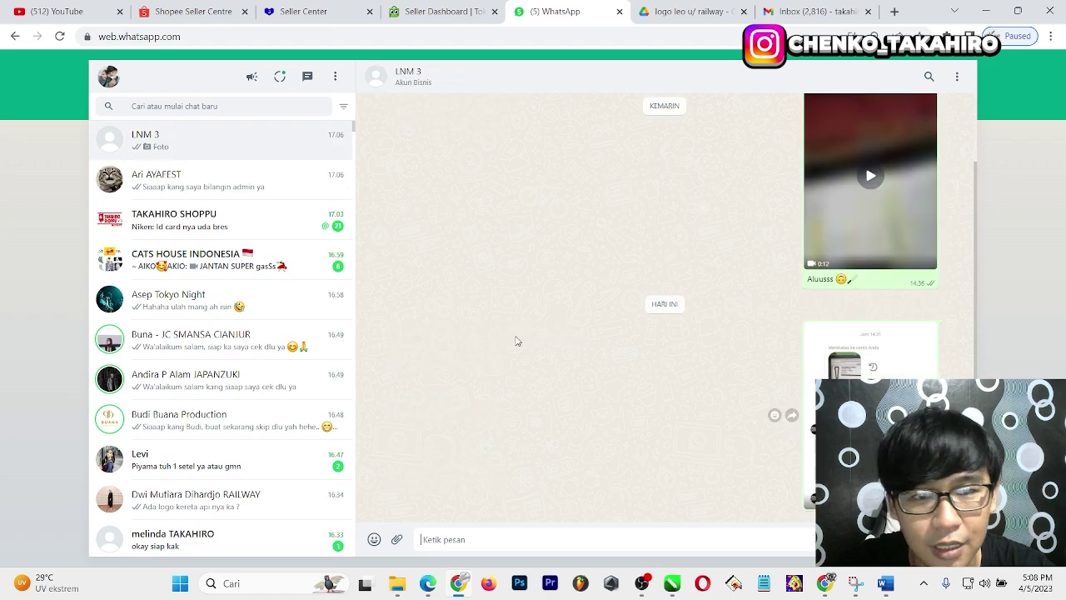
{"action": "left_click", "coordinate": [870, 349]}
{"action": "left_click", "coordinate": [562, 184]}
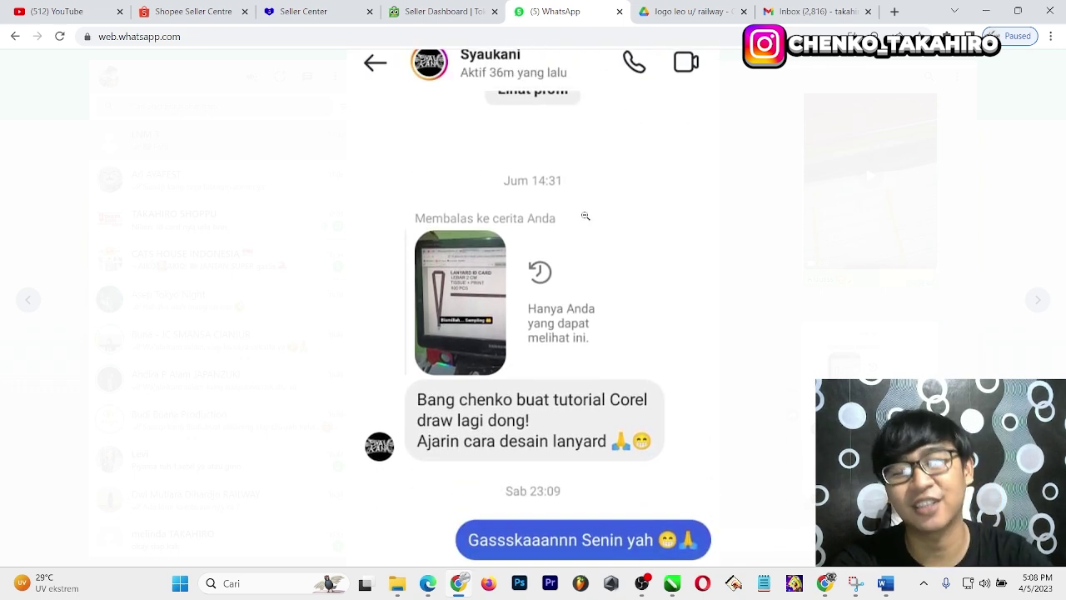
{"action": "left_click", "coordinate": [590, 204]}
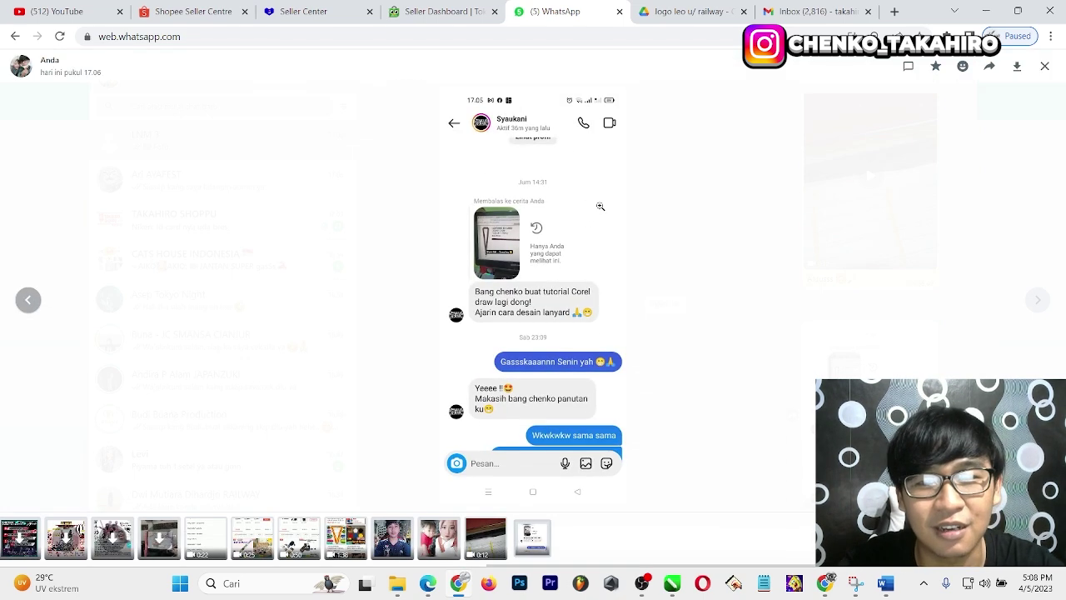
Switch to CorelDRAW, draw a rectangle about 235 by 16 mm across the page's upper part and set its height to 20 mm
{"action": "left_click", "coordinate": [670, 582]}
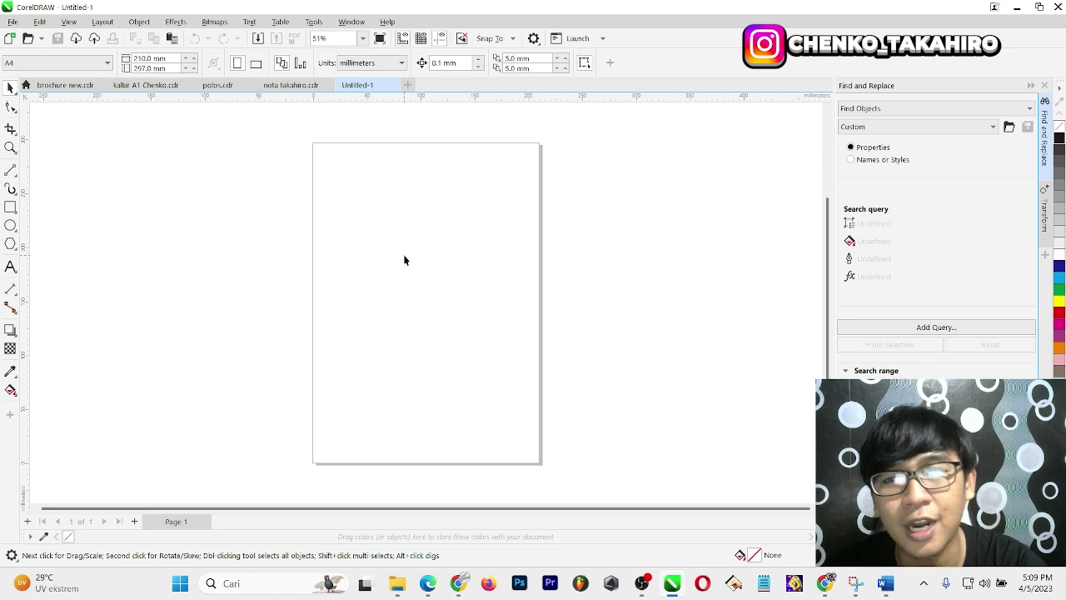
{"action": "left_click", "coordinate": [10, 207]}
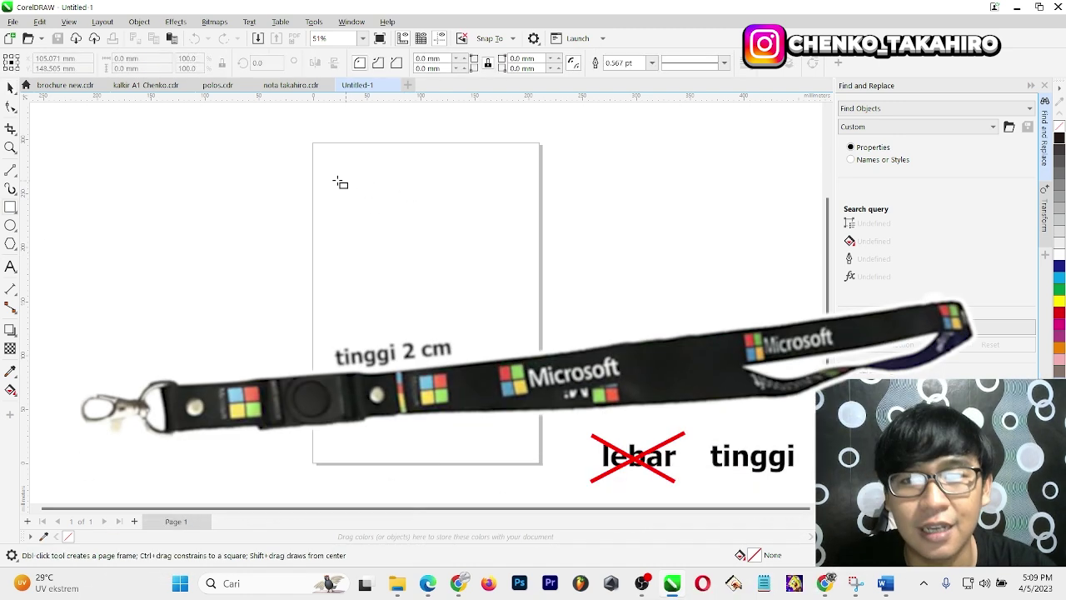
{"action": "left_click_drag", "start_coordinate": [306, 168], "coordinate": [566, 191]}
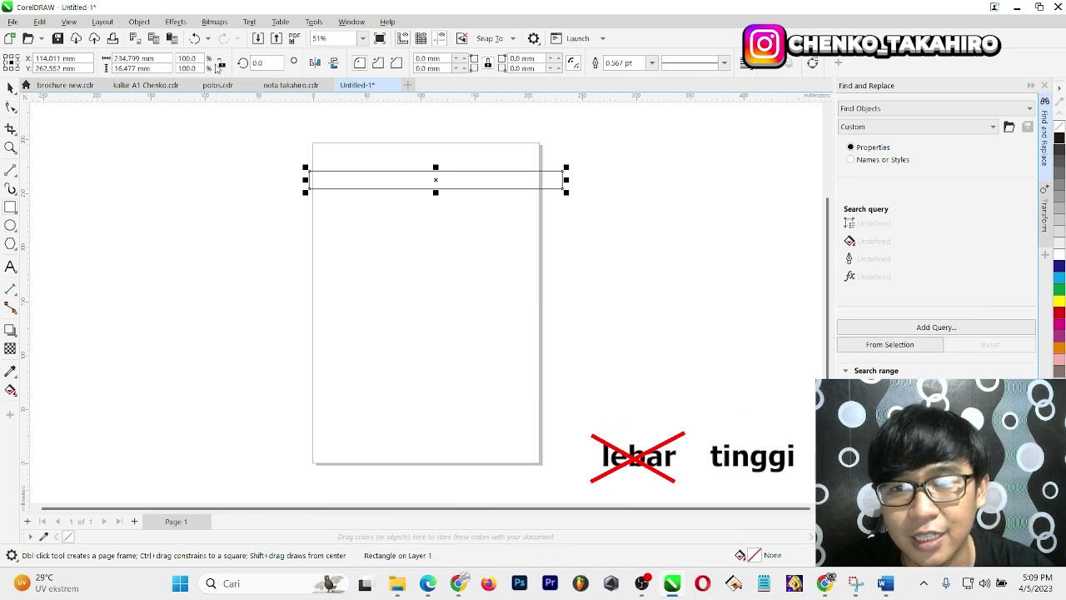
{"action": "left_click", "coordinate": [137, 69]}
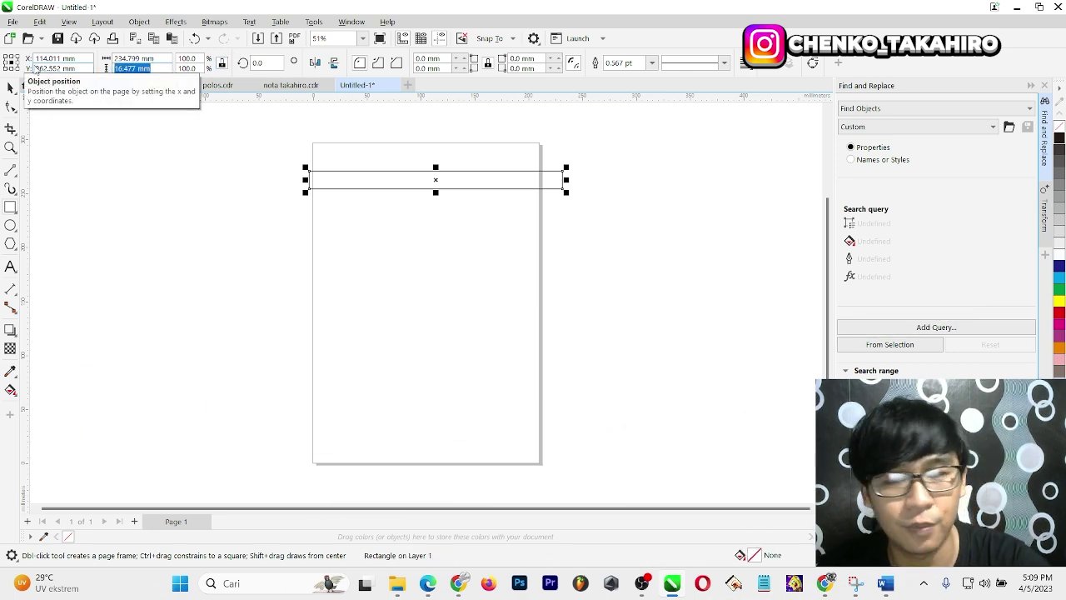
{"action": "type", "text": "20"}
{"action": "key", "text": "Return"}
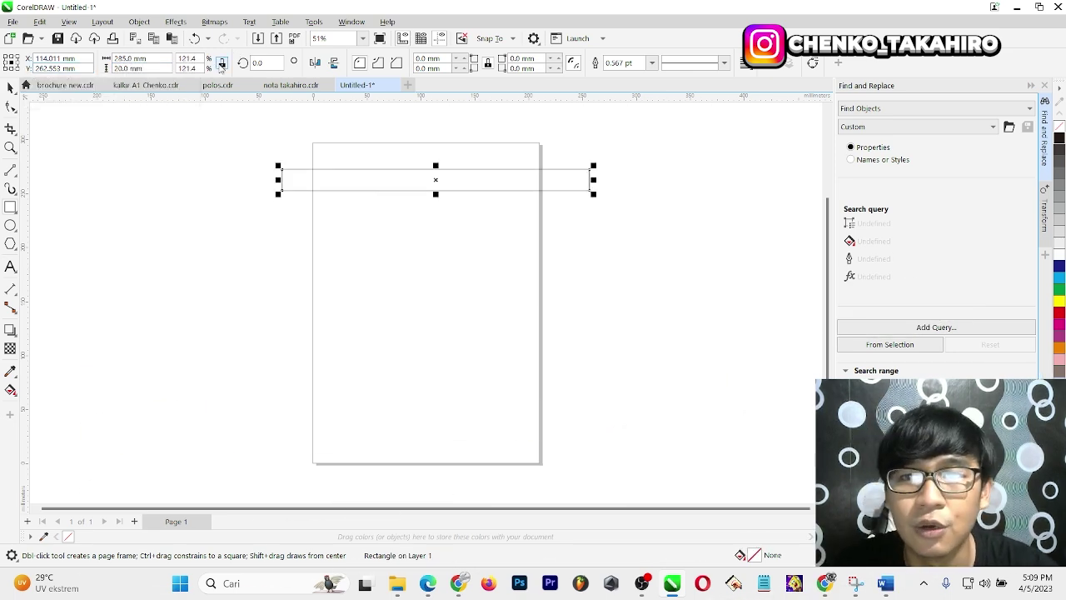
Unlock the rectangle's proportions and set its width to 850 mm
{"action": "left_click", "coordinate": [222, 64]}
{"action": "left_click", "coordinate": [134, 58]}
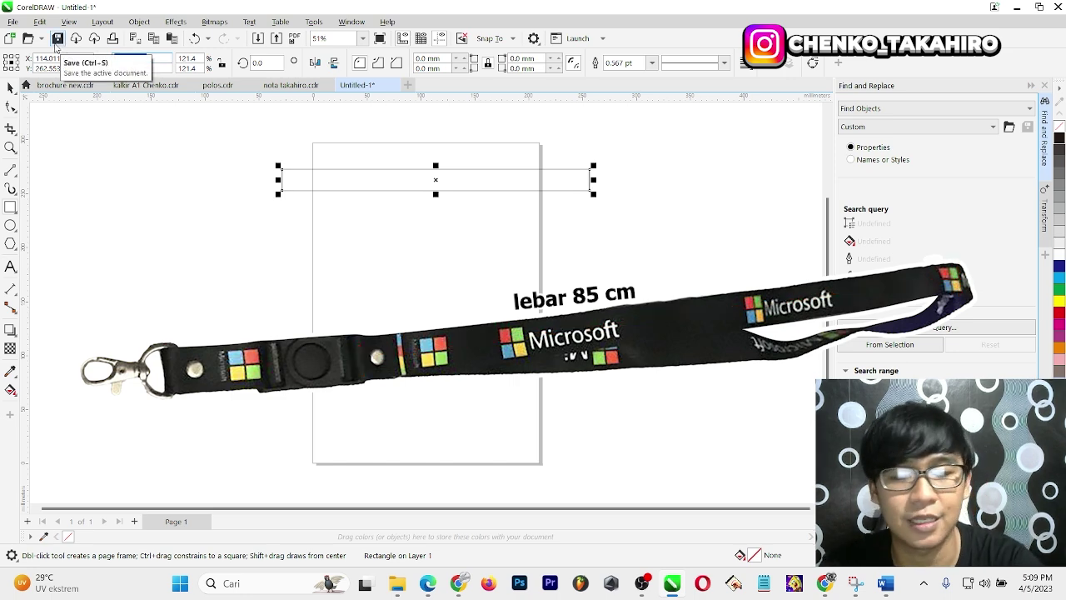
{"action": "type", "text": "850"}
{"action": "key", "text": "Return"}
{"action": "scroll", "coordinate": [468, 419], "scroll_direction": "down", "scroll_amount": 1}
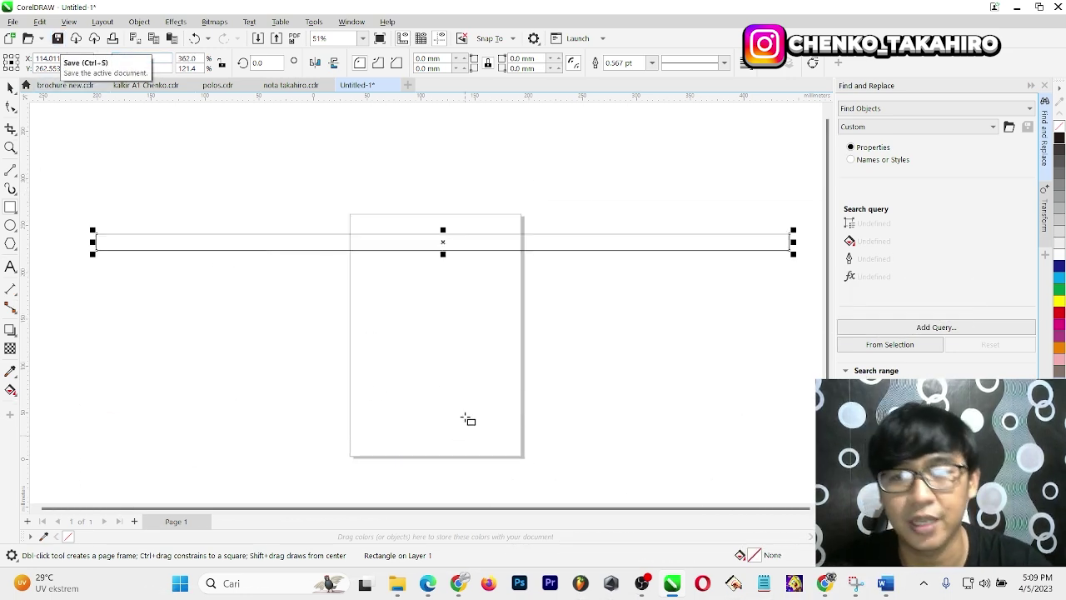
{"action": "scroll", "coordinate": [468, 419], "scroll_direction": "down", "scroll_amount": 1}
{"action": "scroll", "coordinate": [434, 331], "scroll_direction": "up", "scroll_amount": 1}
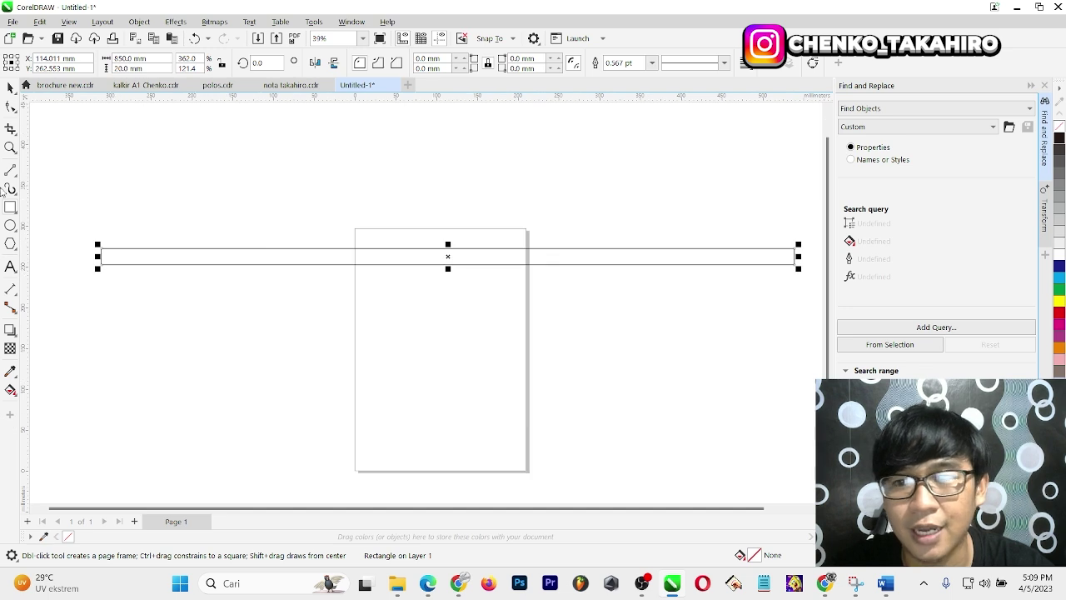
Deselect the rectangle, change the page to landscape orientation and set the page width to 900 mm
{"action": "left_click", "coordinate": [10, 88]}
{"action": "left_click", "coordinate": [255, 203]}
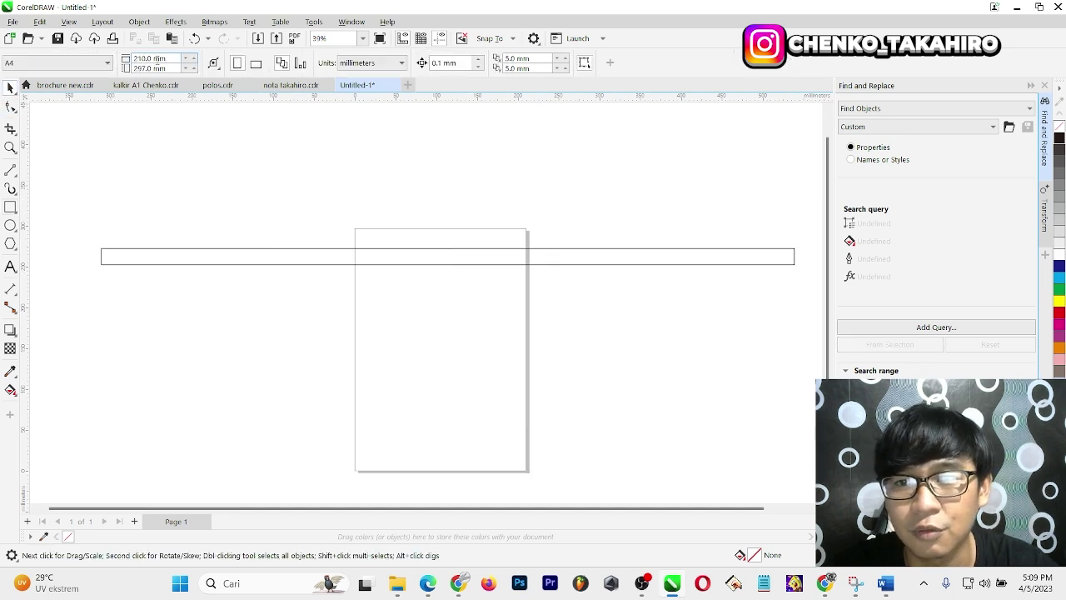
{"action": "left_click", "coordinate": [174, 58]}
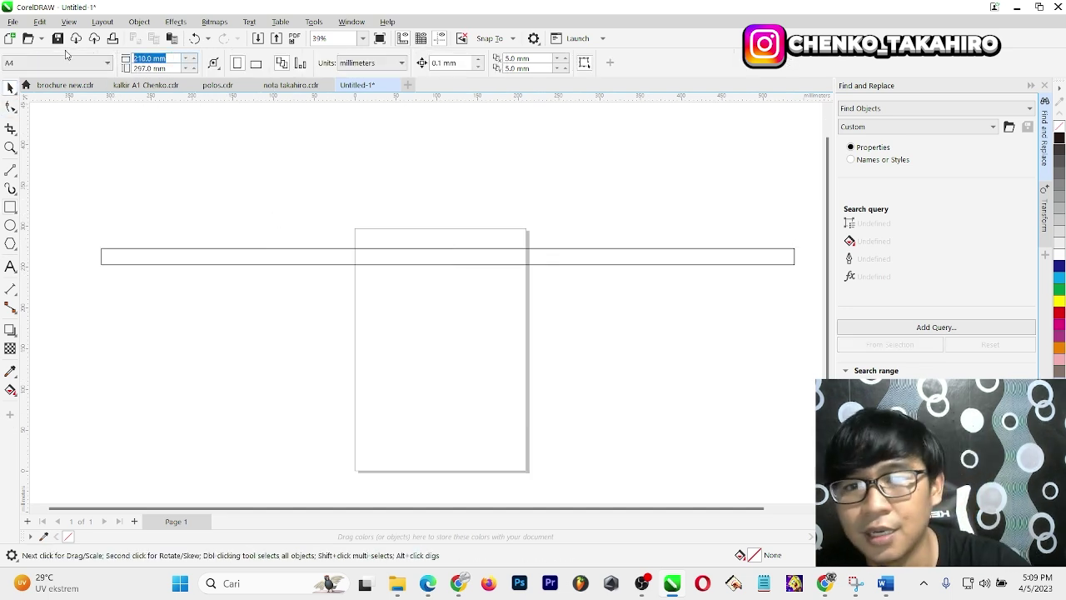
{"action": "left_click", "coordinate": [256, 64]}
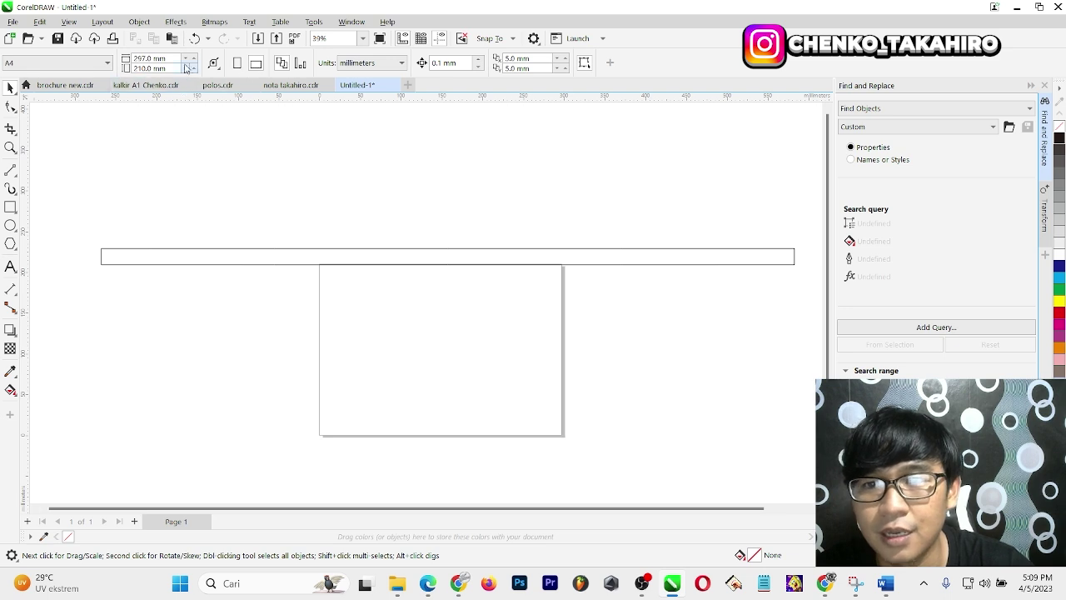
{"action": "left_click", "coordinate": [154, 58]}
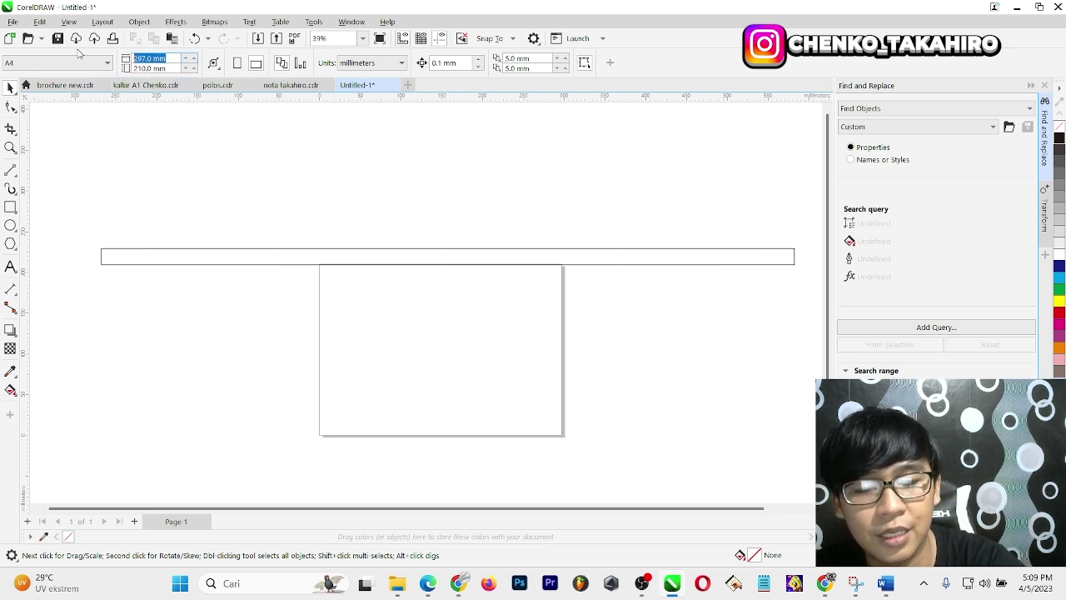
{"action": "type", "text": "900"}
{"action": "key", "text": "Return"}
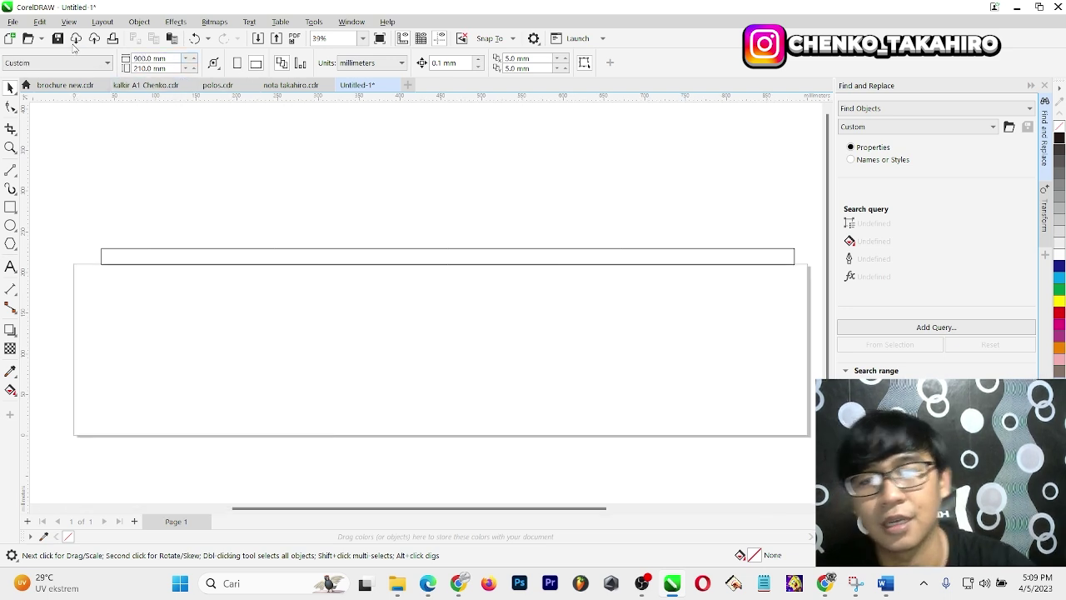
Move the long rectangle down inside the page, just below its upper edge, and fill it with yellow
{"action": "left_click_drag", "start_coordinate": [214, 265], "coordinate": [219, 286]}
{"action": "left_click", "coordinate": [210, 247]}
{"action": "scroll", "coordinate": [145, 306], "scroll_direction": "up", "scroll_amount": 2}
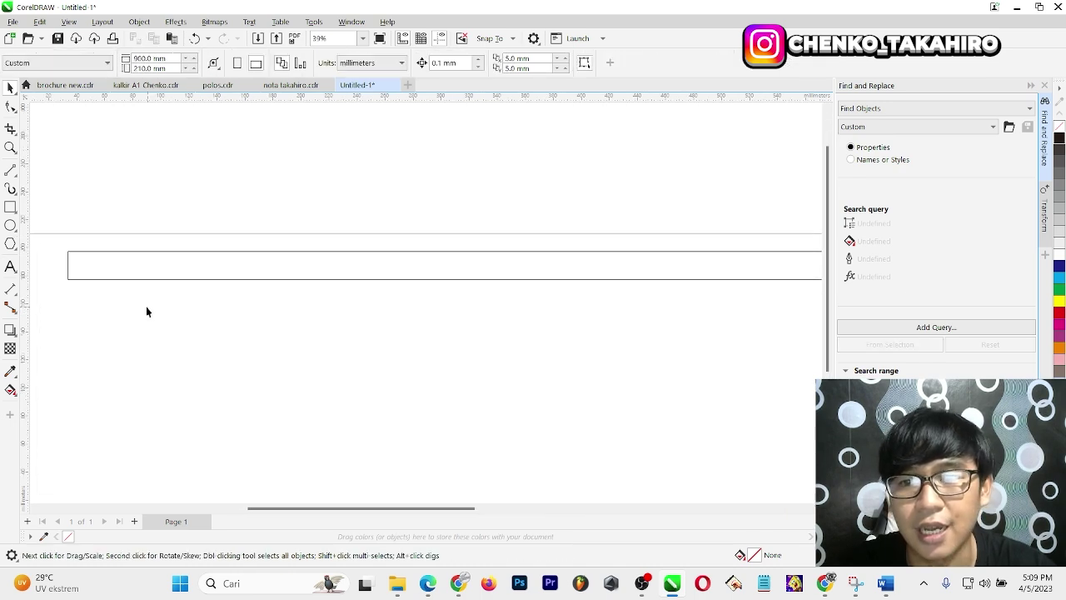
{"action": "left_click", "coordinate": [120, 257]}
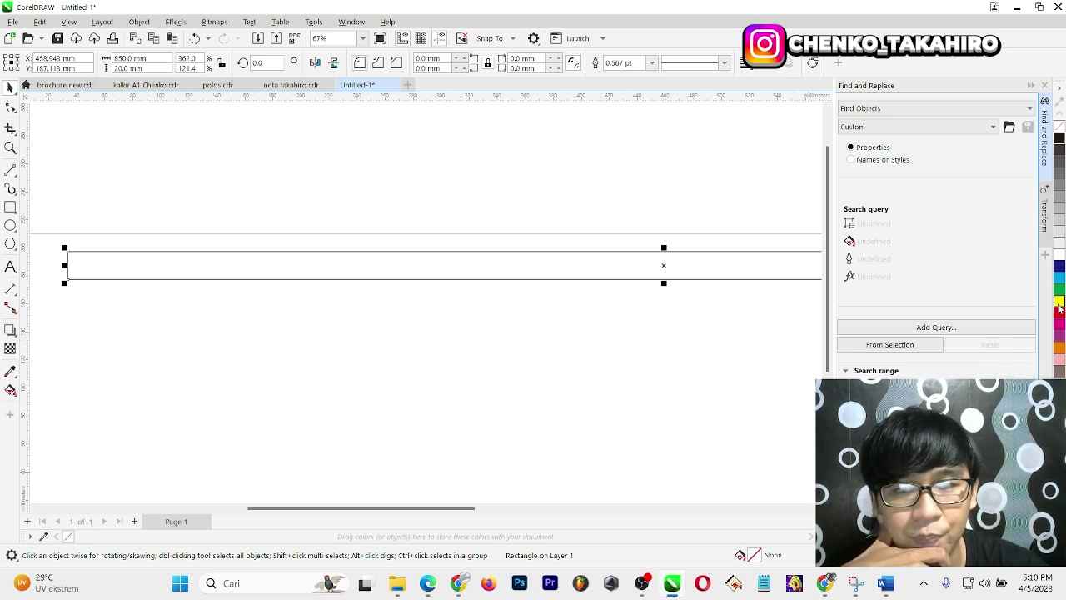
{"action": "left_click", "coordinate": [1058, 303]}
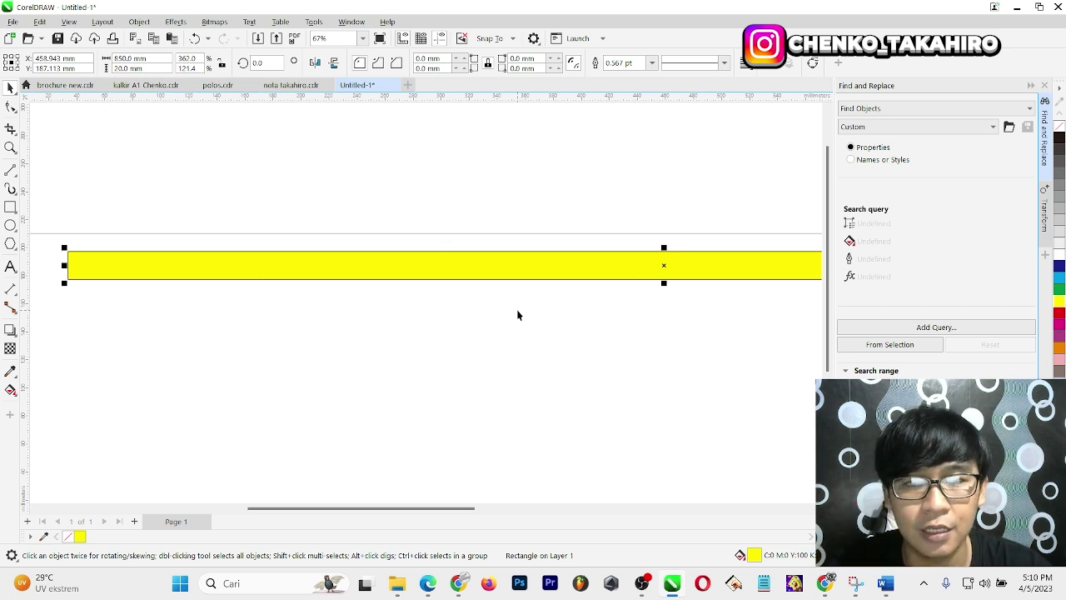
Duplicate the yellow strip in place, fill the copy with red and set its height to 22 mm
{"action": "left_click", "coordinate": [1059, 312]}
{"action": "left_click", "coordinate": [125, 68]}
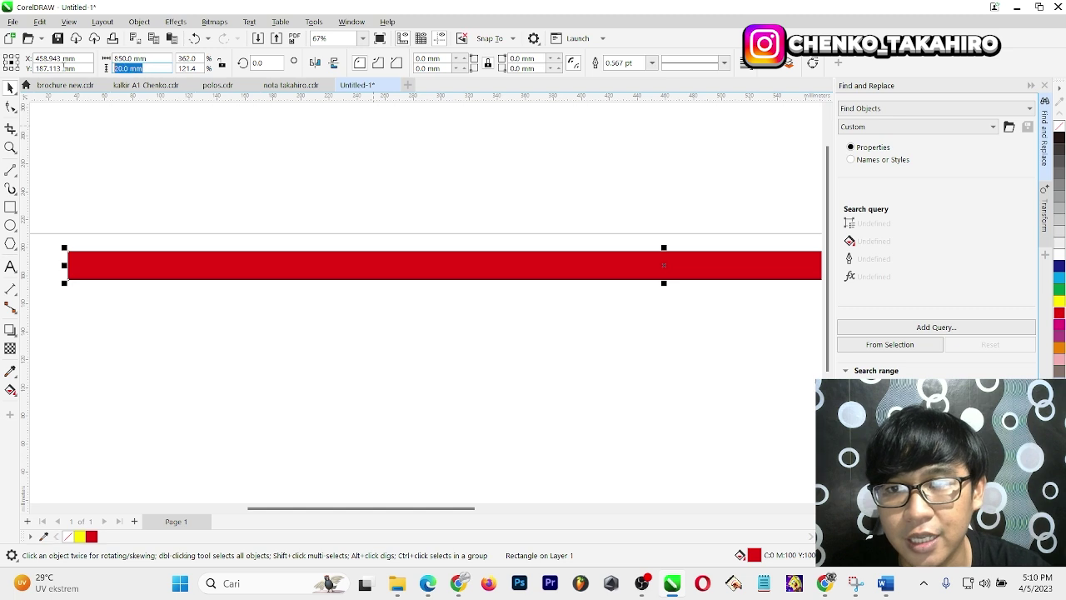
{"action": "type", "text": "22"}
{"action": "key", "text": "Return"}
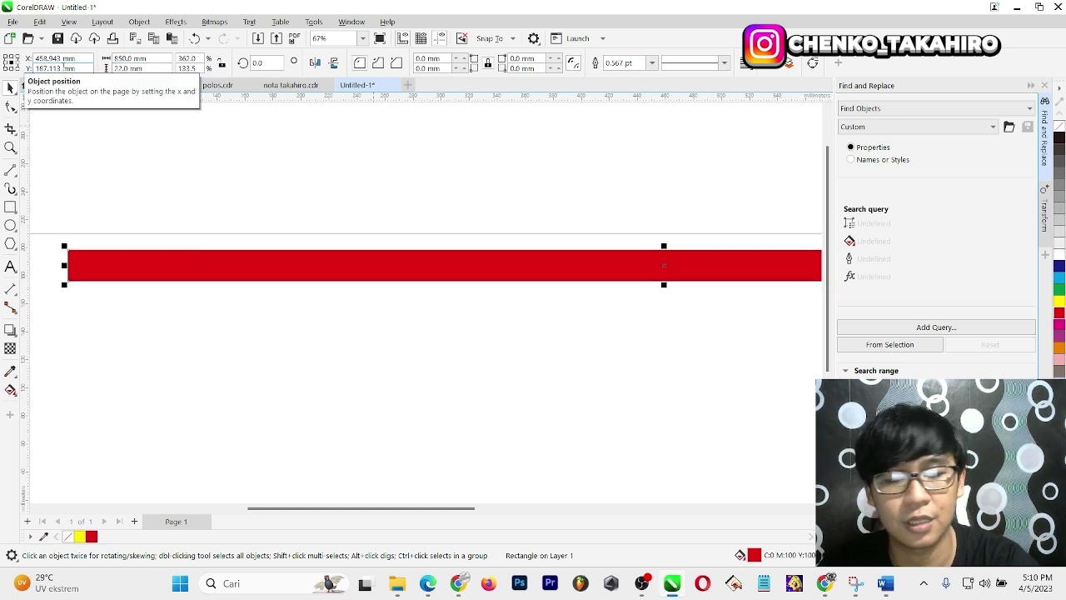
Send the red strip behind the yellow strip
{"action": "key", "text": "alt+l"}
{"action": "key", "text": "i"}
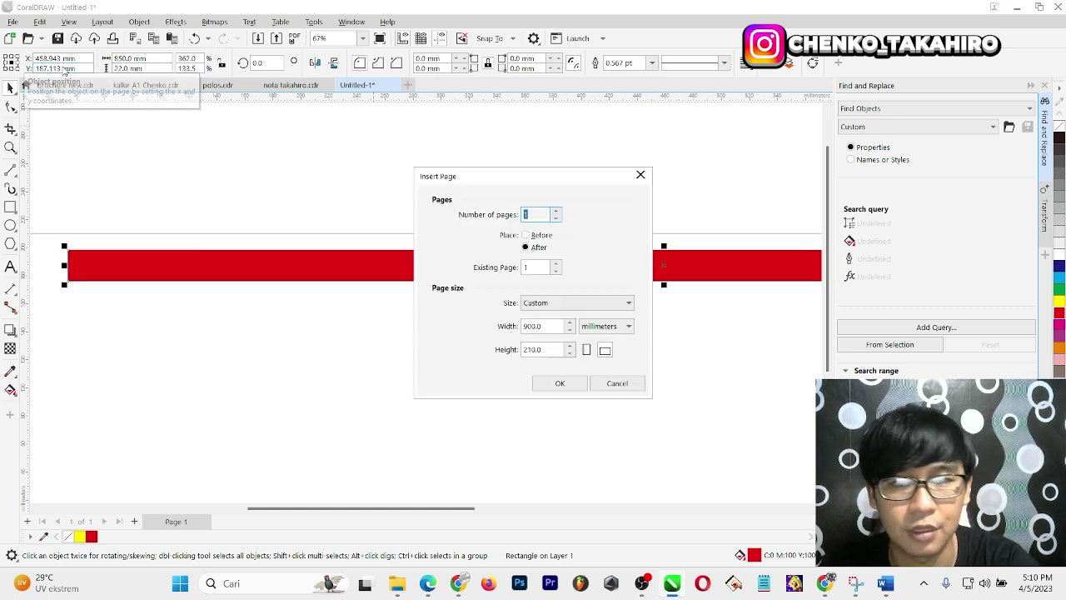
{"action": "left_click", "coordinate": [630, 384]}
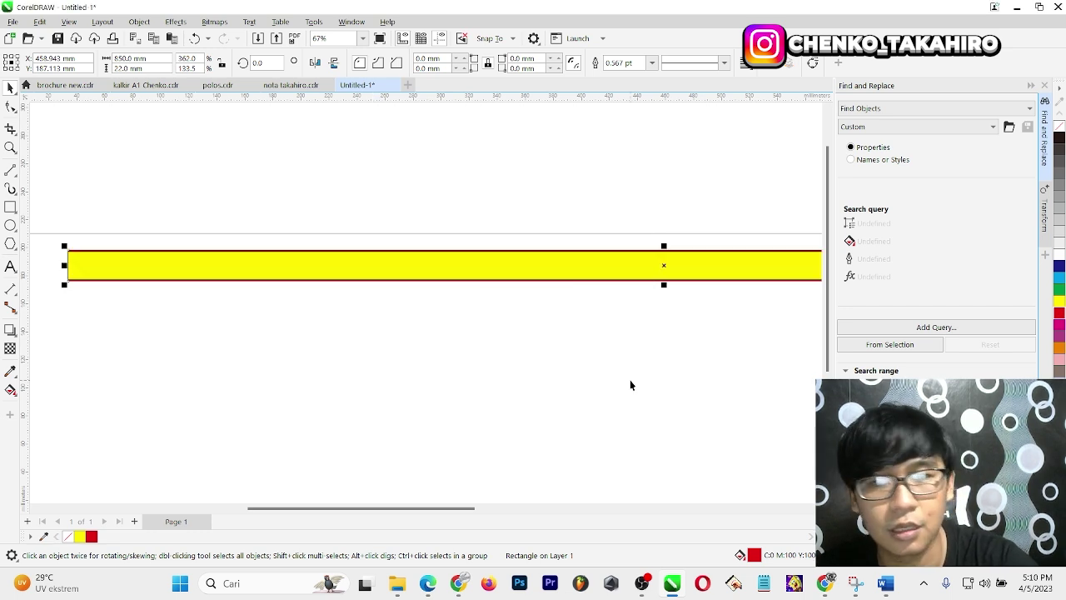
Remove the outline from the yellow strip
{"action": "left_click", "coordinate": [60, 255]}
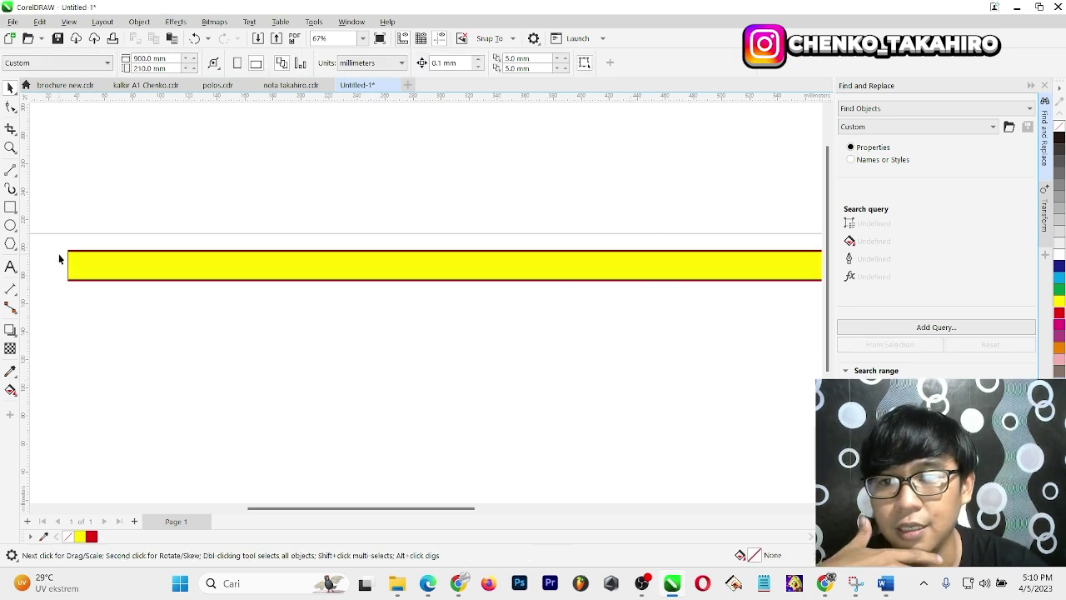
{"action": "scroll", "coordinate": [87, 254], "scroll_direction": "up", "scroll_amount": 4}
{"action": "scroll", "coordinate": [89, 251], "scroll_direction": "up", "scroll_amount": 2}
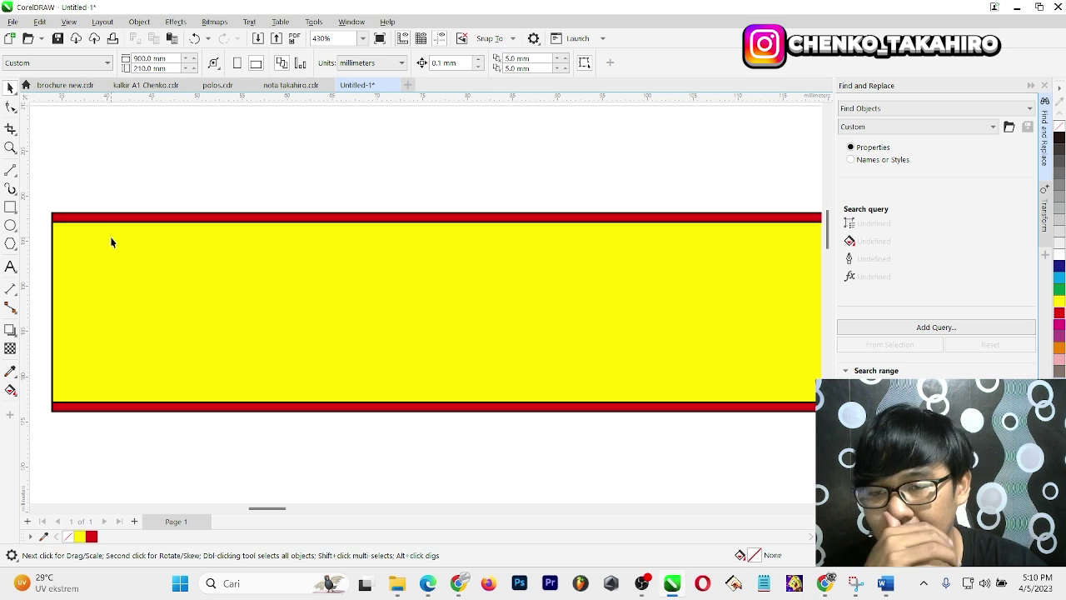
{"action": "scroll", "coordinate": [85, 231], "scroll_direction": "up", "scroll_amount": 1}
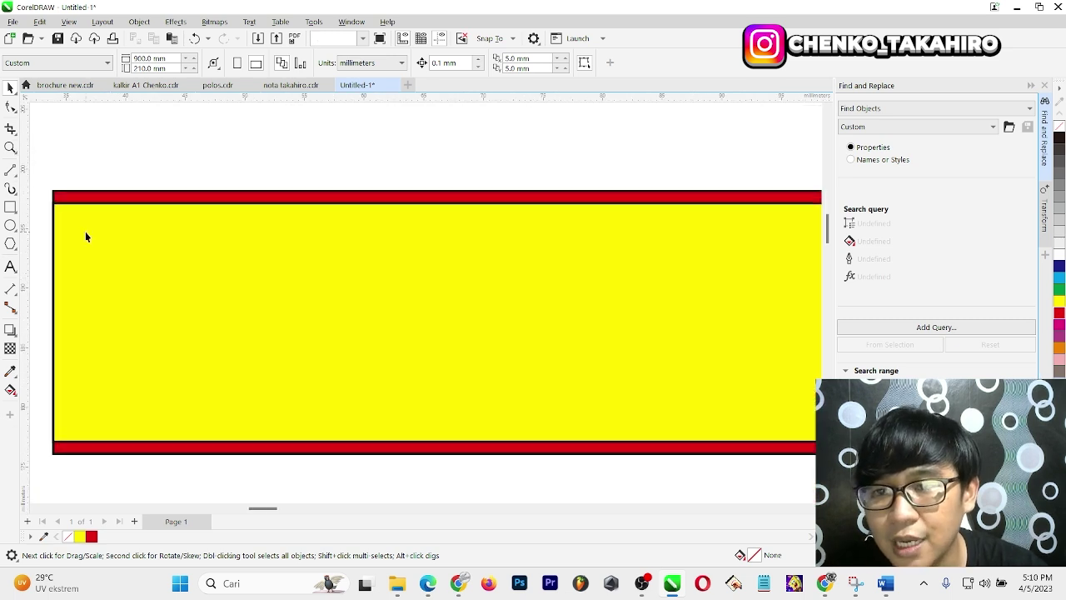
{"action": "left_click", "coordinate": [85, 232]}
{"action": "right_click", "coordinate": [69, 535]}
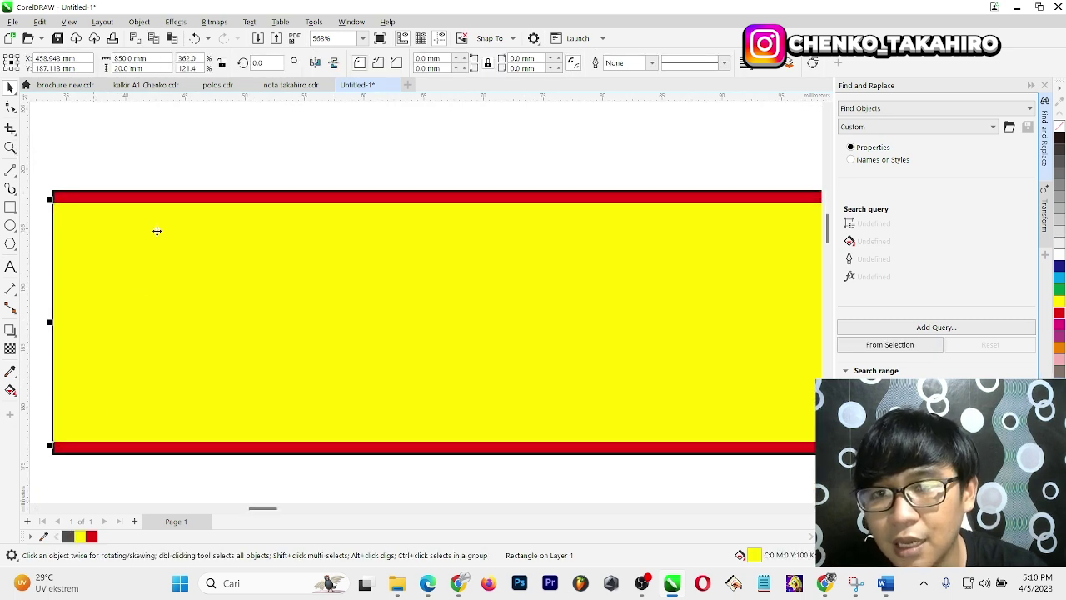
{"action": "left_click", "coordinate": [174, 157]}
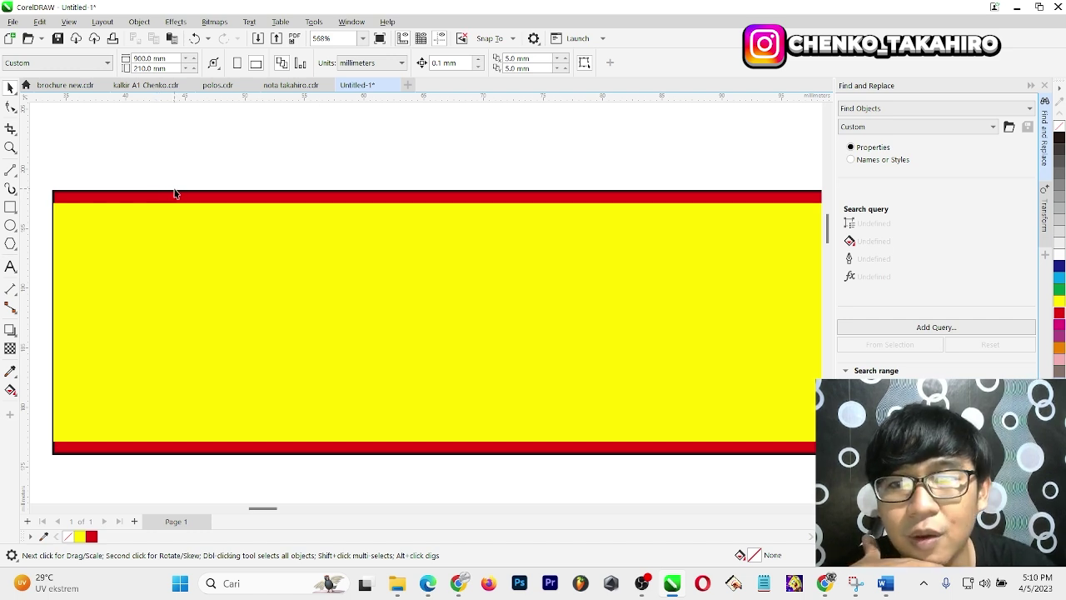
Draw a rectangle about 51 mm wide and 22 mm high over the left end of the strip, covering its full height
{"action": "scroll", "coordinate": [209, 300], "scroll_direction": "down", "scroll_amount": 2}
{"action": "scroll", "coordinate": [209, 301], "scroll_direction": "down", "scroll_amount": 8}
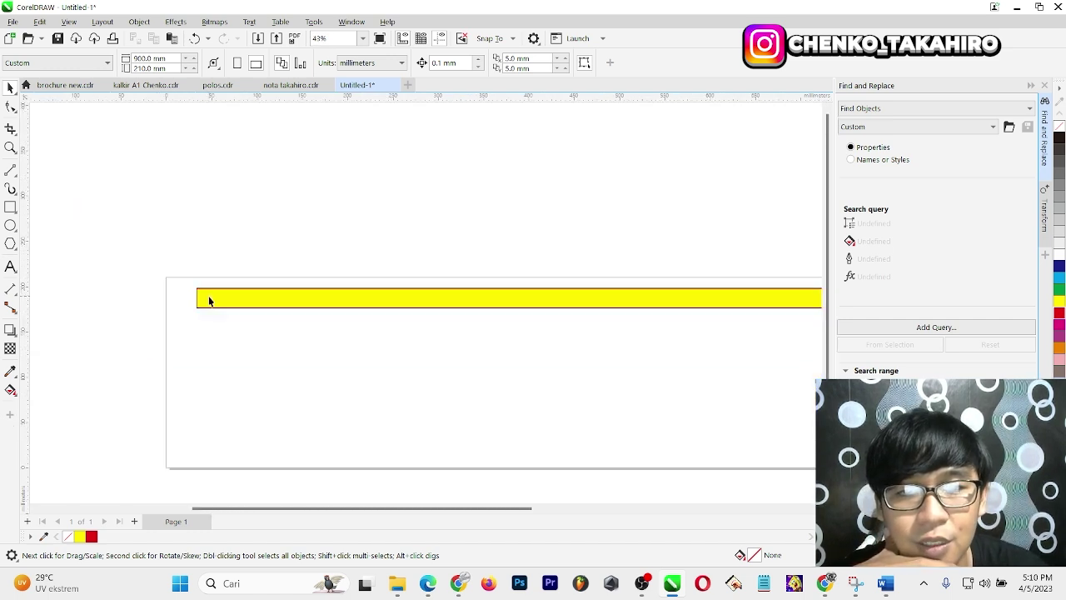
{"action": "scroll", "coordinate": [320, 324], "scroll_direction": "up", "scroll_amount": 1}
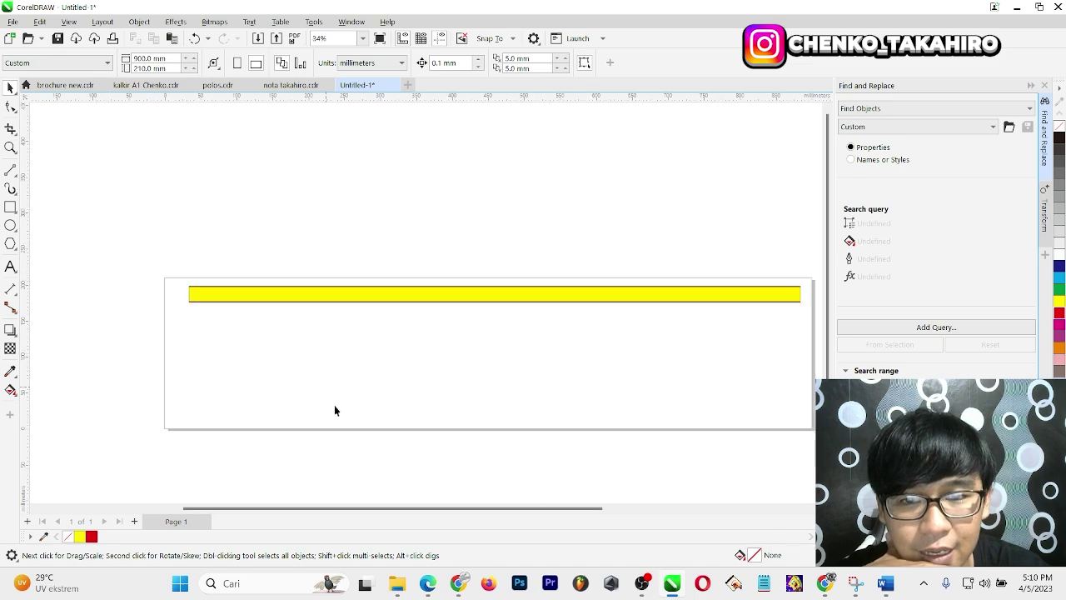
{"action": "left_click_drag", "start_coordinate": [417, 509], "coordinate": [444, 510]}
{"action": "scroll", "coordinate": [413, 410], "scroll_direction": "up", "scroll_amount": 1}
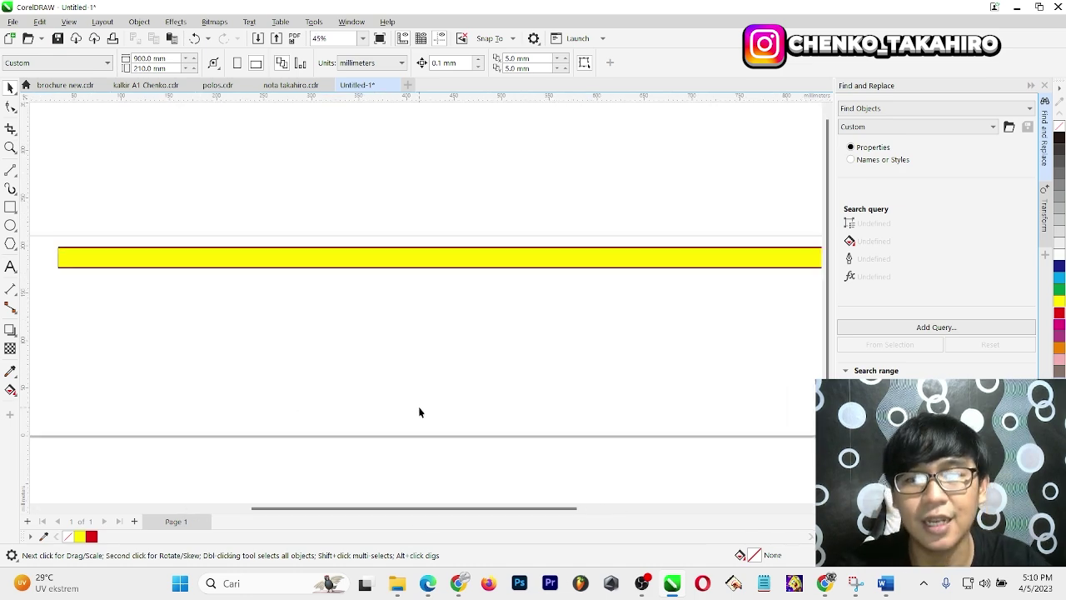
{"action": "scroll", "coordinate": [417, 408], "scroll_direction": "down", "scroll_amount": 1}
{"action": "scroll", "coordinate": [134, 305], "scroll_direction": "up", "scroll_amount": 2}
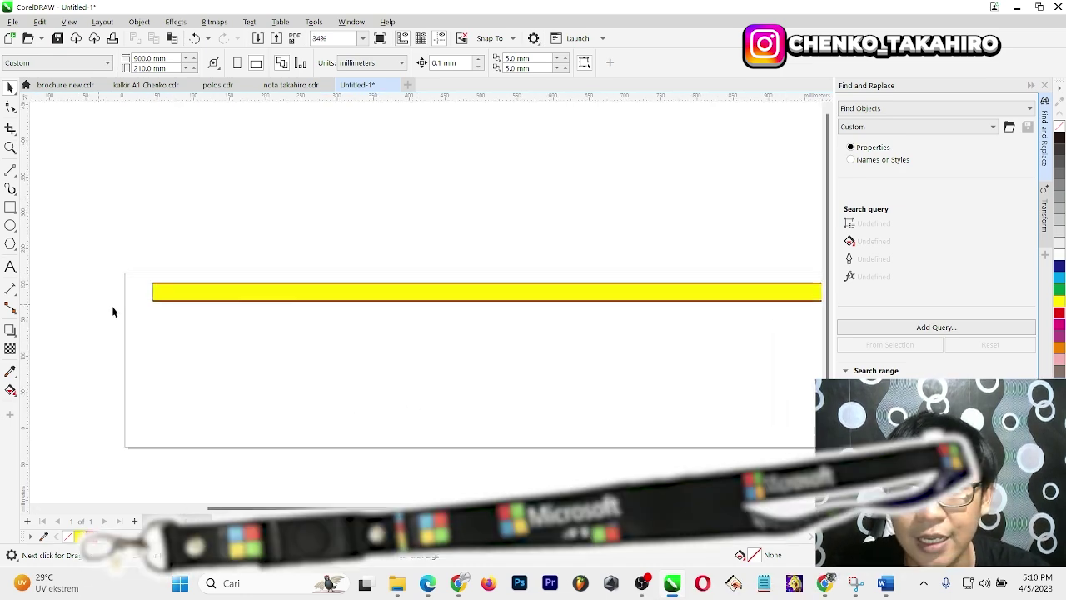
{"action": "left_click", "coordinate": [10, 206]}
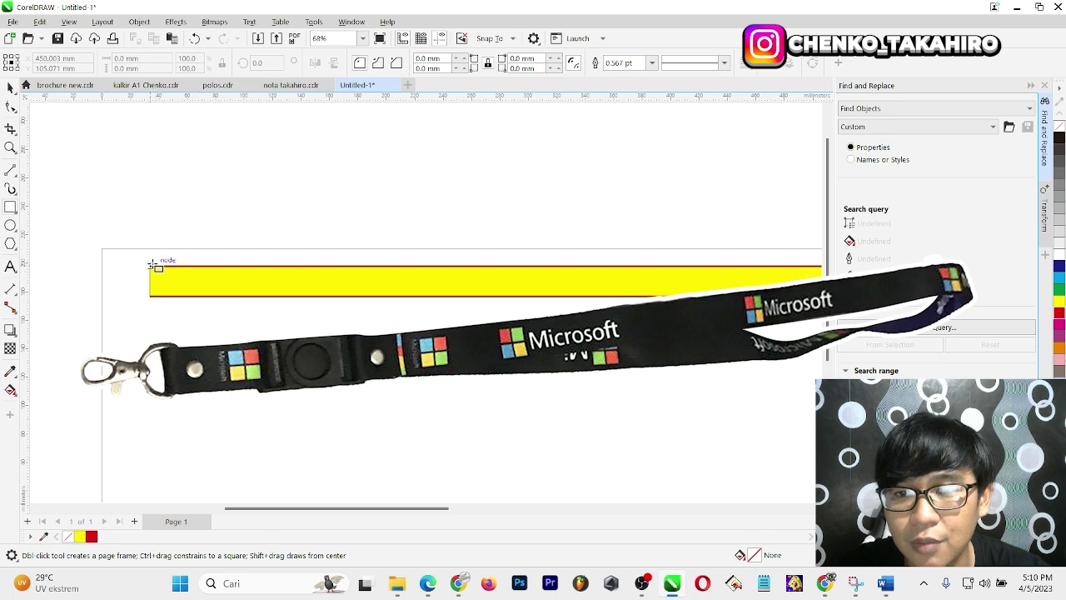
{"action": "left_click_drag", "start_coordinate": [151, 251], "coordinate": [274, 305]}
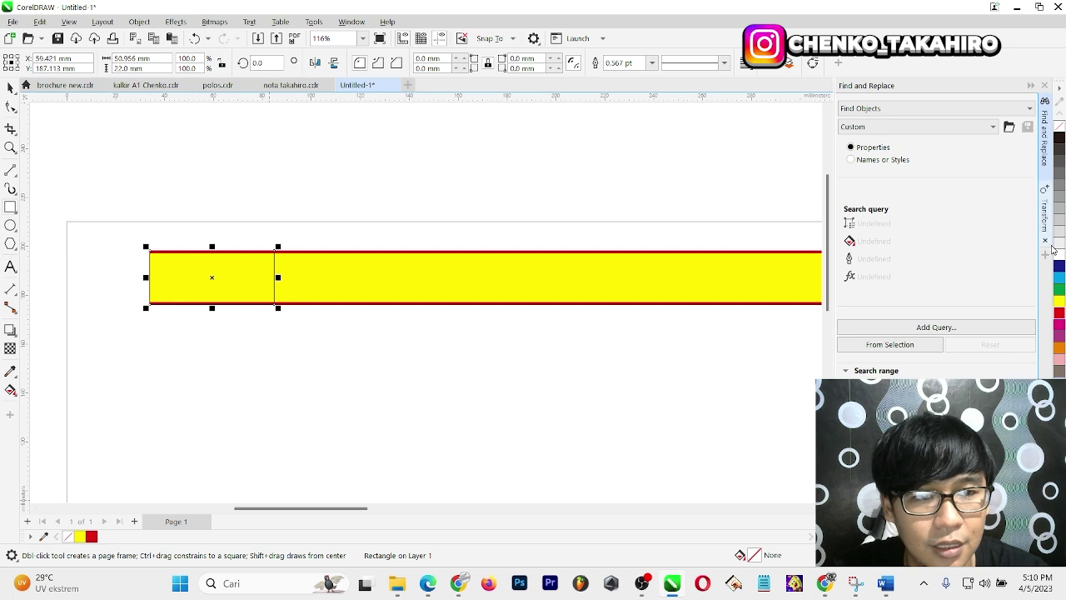
Fill the rectangle at the strip's left end with cyan blue
{"action": "left_click", "coordinate": [1058, 266]}
{"action": "scroll", "coordinate": [131, 287], "scroll_direction": "down", "scroll_amount": 3}
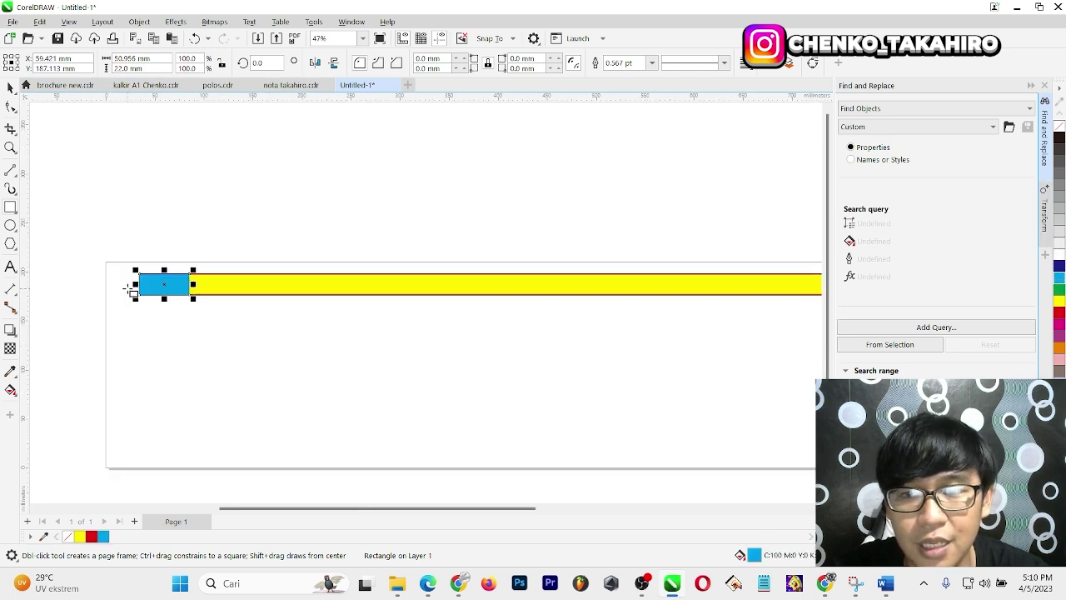
{"action": "scroll", "coordinate": [218, 296], "scroll_direction": "down", "scroll_amount": 1}
{"action": "scroll", "coordinate": [191, 300], "scroll_direction": "up", "scroll_amount": 1}
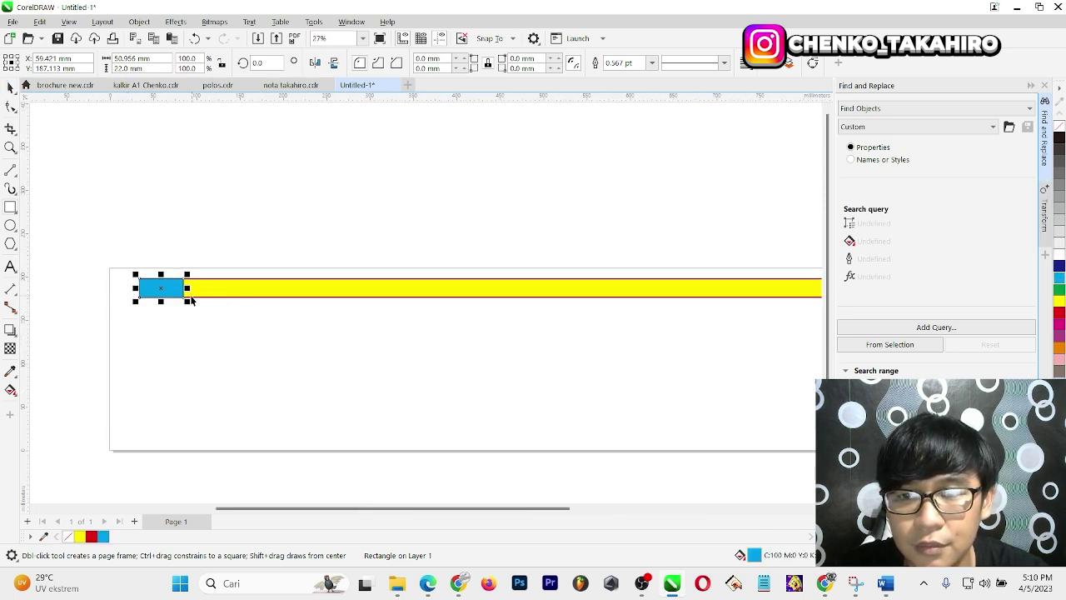
Place a copy of the blue rectangle over the right end of the strip, lined up with its end edge
{"action": "key", "text": "space"}
{"action": "scroll", "coordinate": [191, 300], "scroll_direction": "down", "scroll_amount": 1}
{"action": "left_click", "coordinate": [587, 324]}
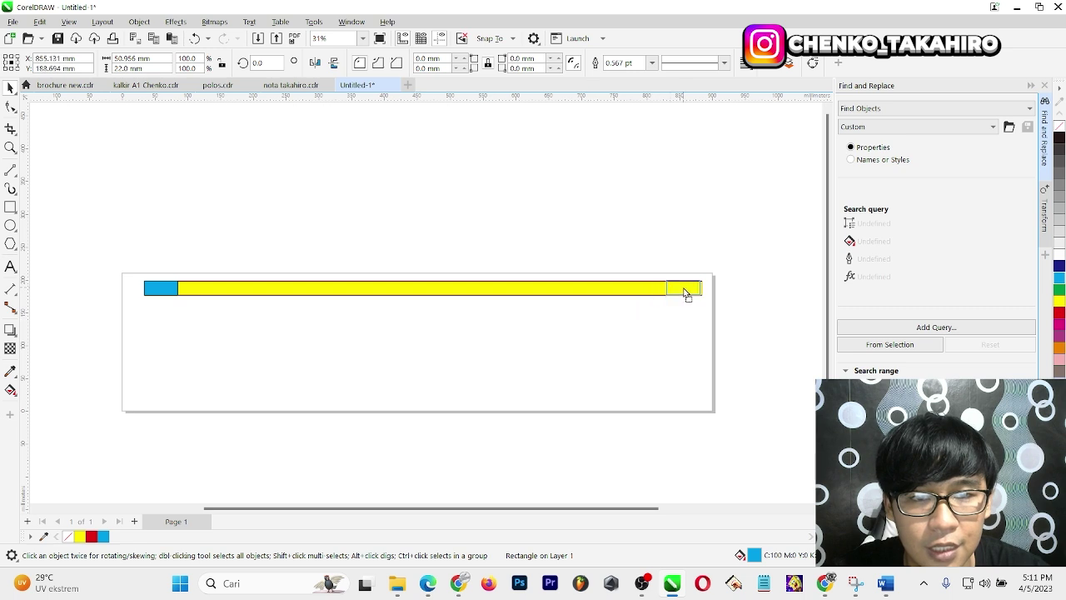
{"action": "left_click", "coordinate": [688, 292]}
{"action": "scroll", "coordinate": [688, 291], "scroll_direction": "up", "scroll_amount": 7}
{"action": "left_click_drag", "start_coordinate": [592, 295], "coordinate": [631, 291]}
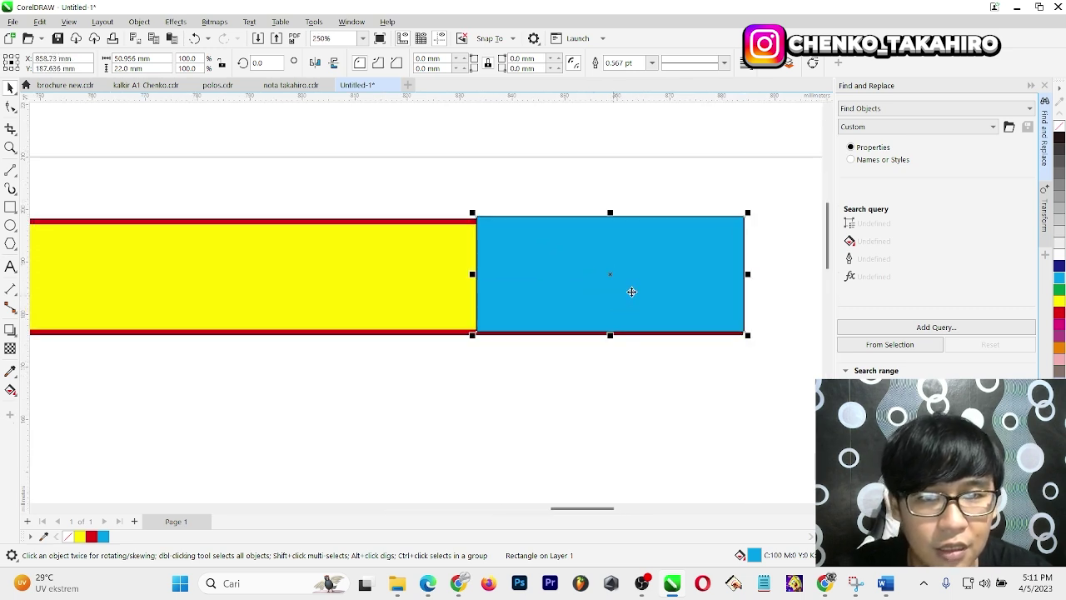
Nudge the blue copy slightly left and down until it lines up with the edges of the strip's right end
{"action": "key", "text": "Left"}
{"action": "key", "text": "Left"}
{"action": "key", "text": "Left"}
{"action": "key", "text": "Down"}
{"action": "key", "text": "Down"}
{"action": "key", "text": "Down"}
{"action": "key", "text": "Down"}
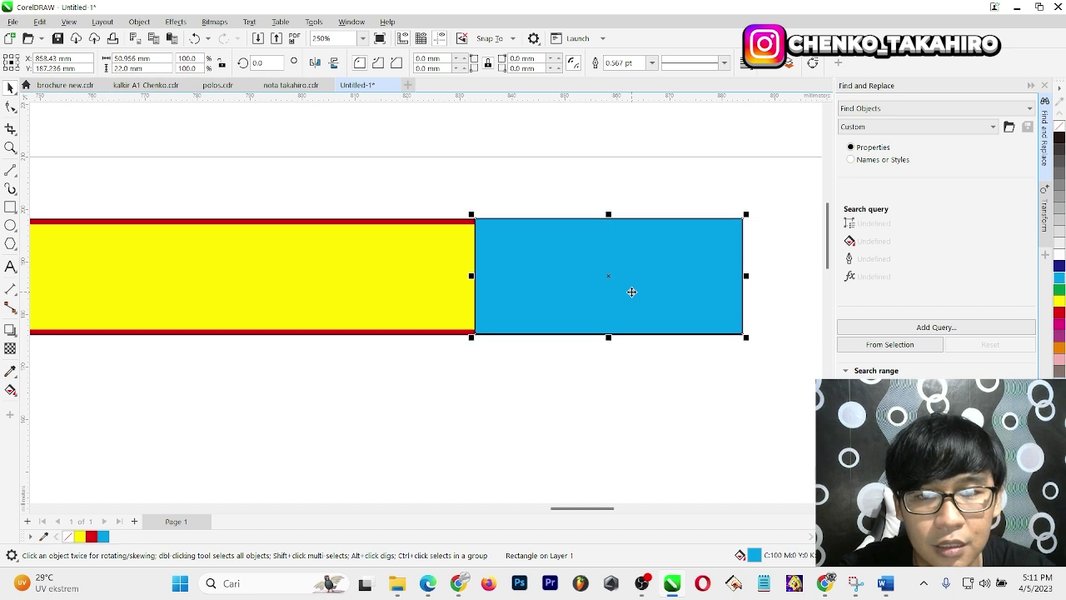
{"action": "key", "text": "Down"}
{"action": "key", "text": "Down"}
{"action": "key", "text": "Down"}
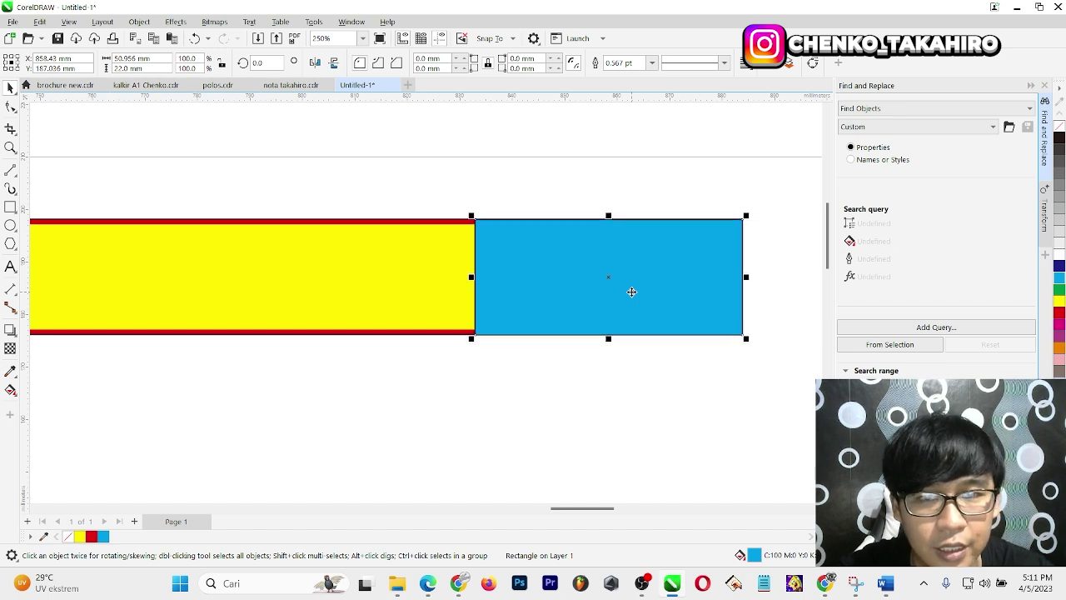
Add the label "area lipatan" above the blue rectangle at the strip's right end
{"action": "left_click", "coordinate": [36, 341]}
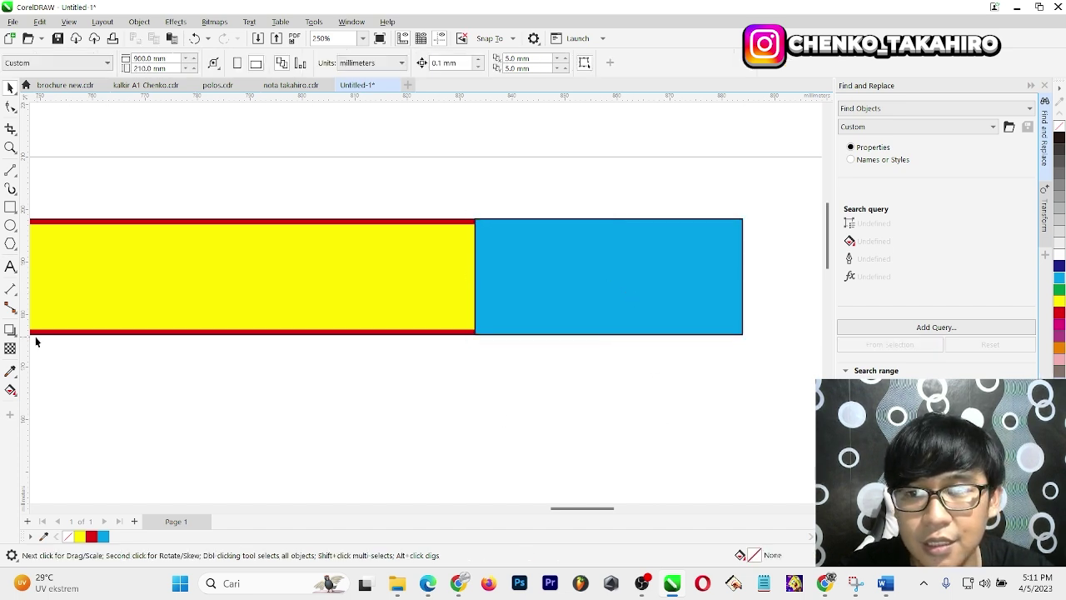
{"action": "left_click", "coordinate": [10, 267]}
{"action": "type", "text": "area li"}
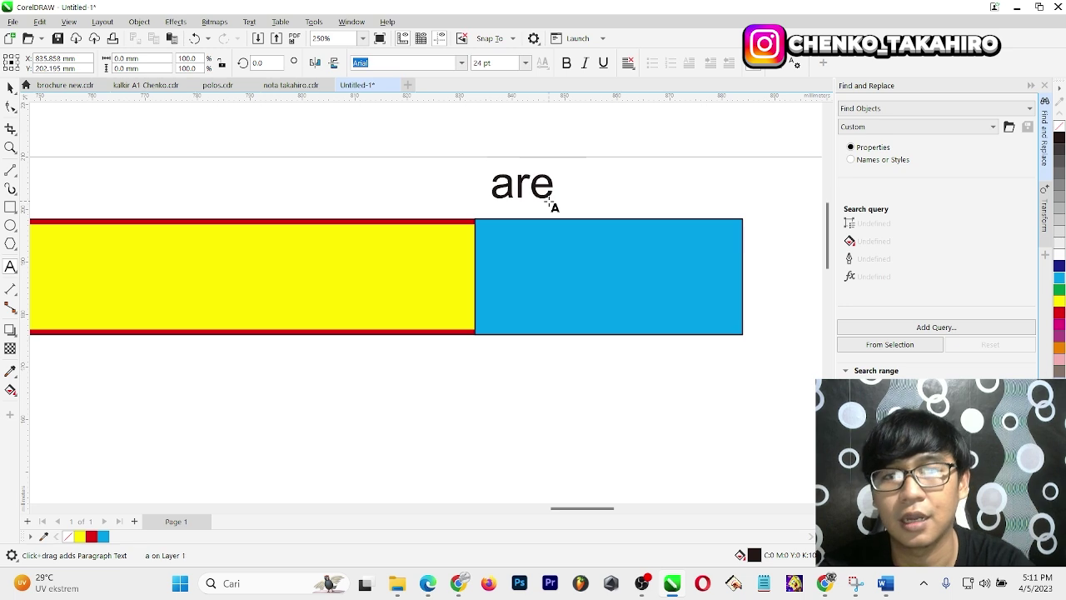
{"action": "type", "text": "atan"}
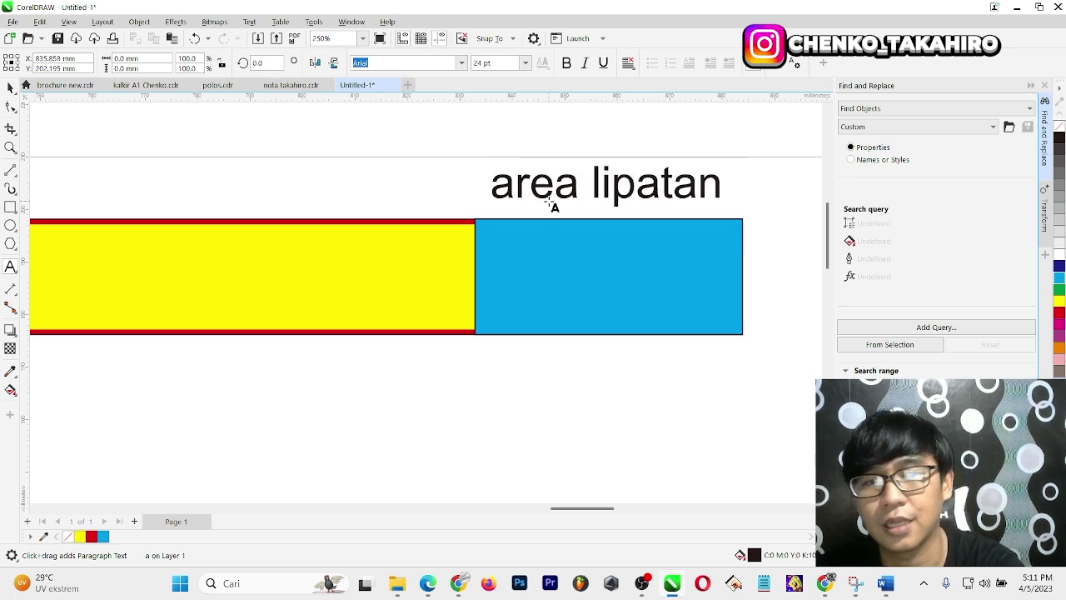
{"action": "left_click", "coordinate": [10, 87]}
Copy the "area lipatan" label to above the blue rectangle at the strip's left end
{"action": "scroll", "coordinate": [557, 241], "scroll_direction": "down", "scroll_amount": 8}
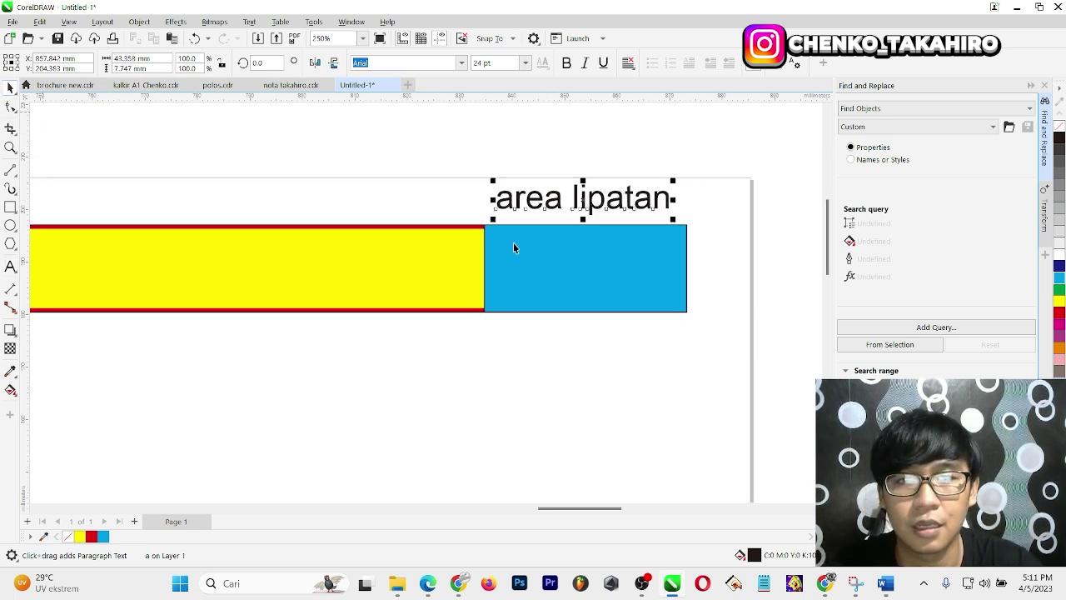
{"action": "scroll", "coordinate": [556, 238], "scroll_direction": "down", "scroll_amount": 2}
{"action": "left_click_drag", "start_coordinate": [557, 237], "coordinate": [145, 223]}
{"action": "scroll", "coordinate": [214, 236], "scroll_direction": "up", "scroll_amount": 10}
{"action": "key", "text": "Escape"}
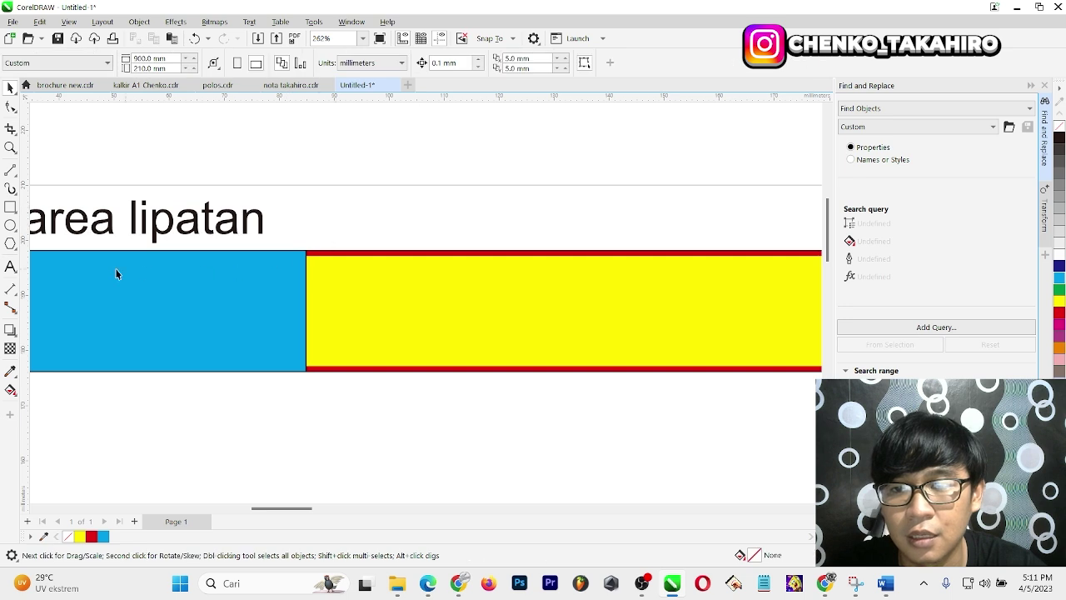
Add the text "area cetak gambar" on the yellow strip, just right of the left blue rectangle
{"action": "left_click", "coordinate": [10, 267]}
{"action": "left_click", "coordinate": [432, 308]}
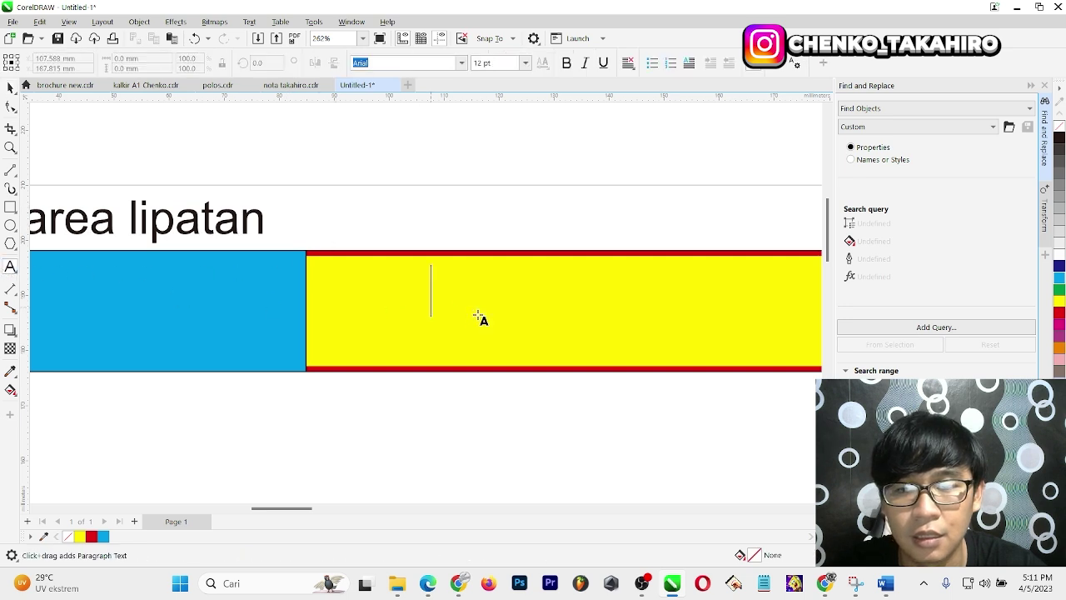
{"action": "type", "text": "area cet"}
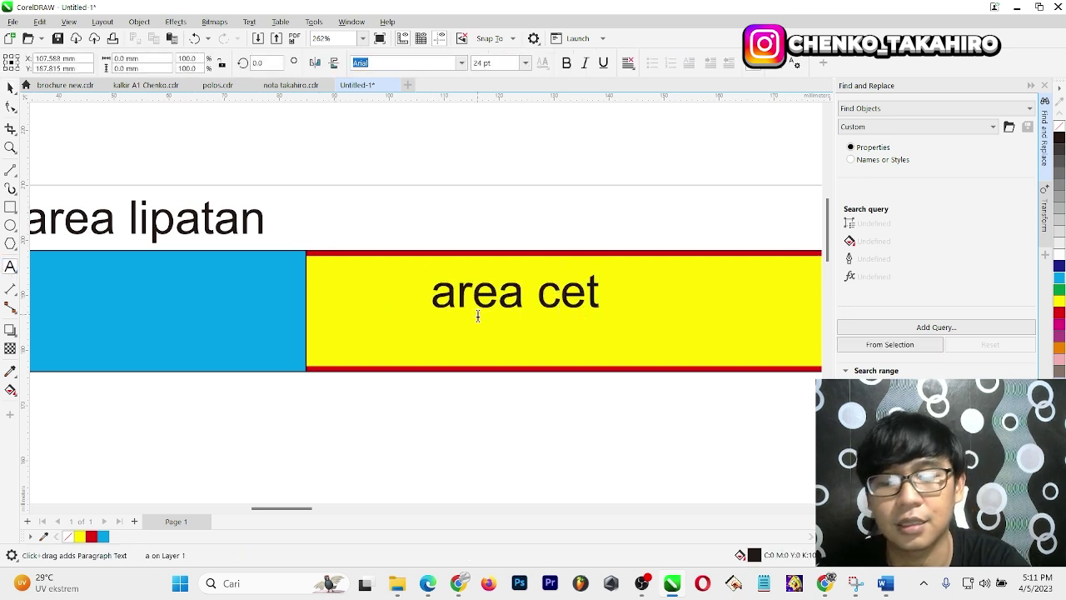
{"action": "type", "text": "ak gambar"}
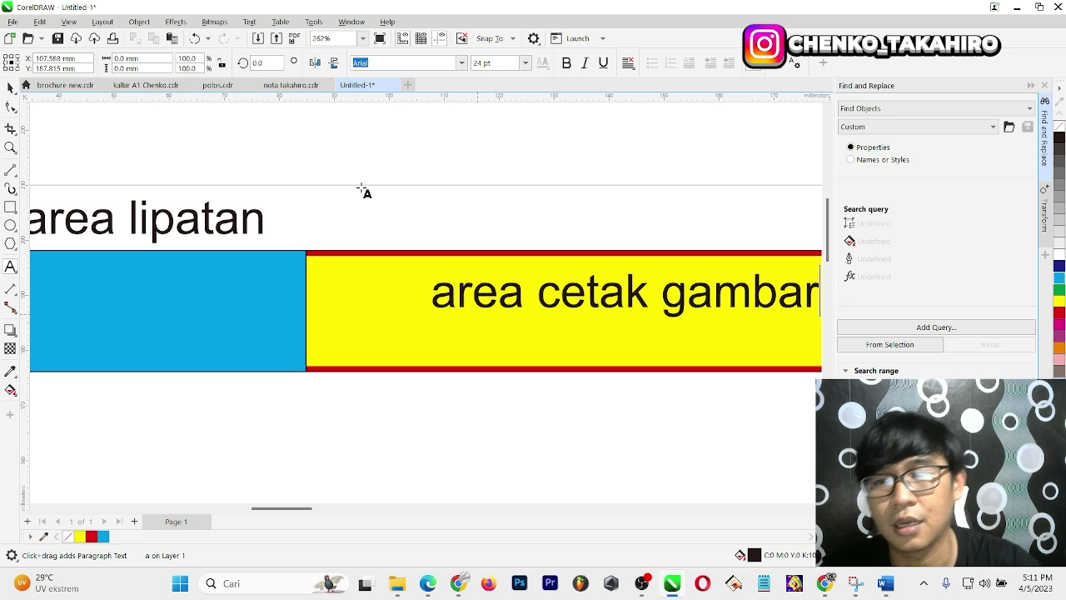
{"action": "key", "text": "ctrl+space"}
Set the yellow strip's height to 18 mm
{"action": "left_click", "coordinate": [384, 276]}
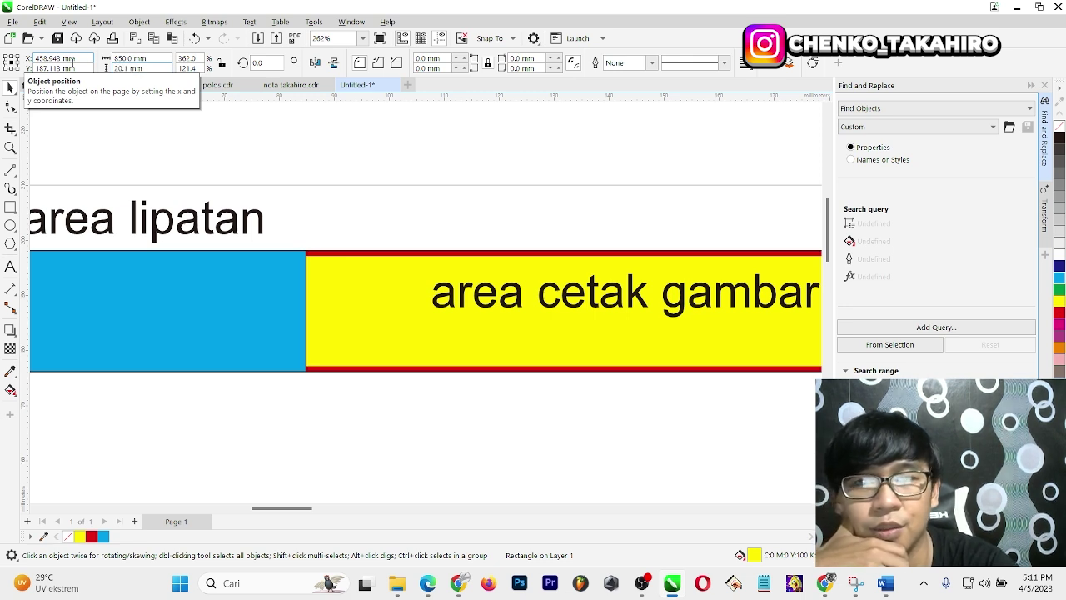
{"action": "left_click", "coordinate": [370, 297]}
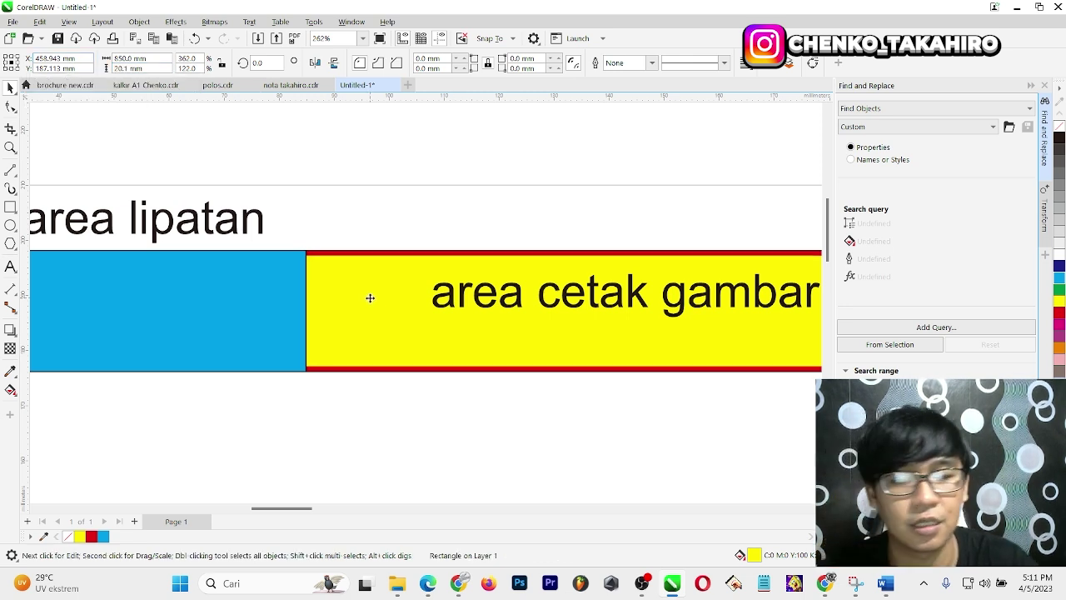
{"action": "left_click", "coordinate": [125, 69]}
{"action": "type", "text": "18"}
{"action": "key", "text": "Return"}
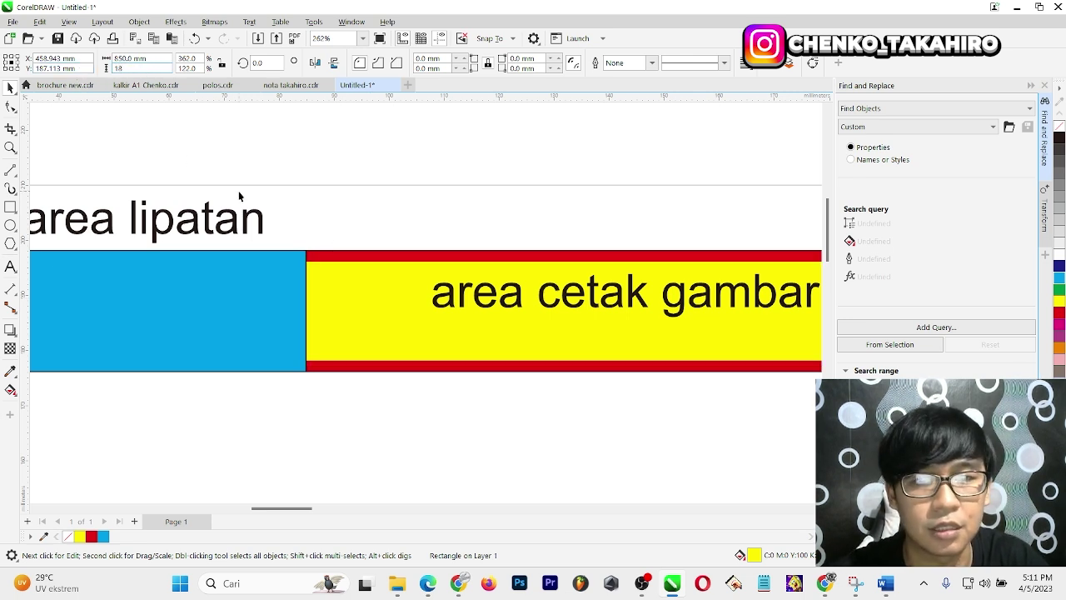
{"action": "left_click", "coordinate": [399, 218]}
Move the "area cetak gambar" text down to the vertical middle of the yellow strip
{"action": "scroll", "coordinate": [375, 244], "scroll_direction": "down", "scroll_amount": 1}
{"action": "scroll", "coordinate": [361, 264], "scroll_direction": "down", "scroll_amount": 3}
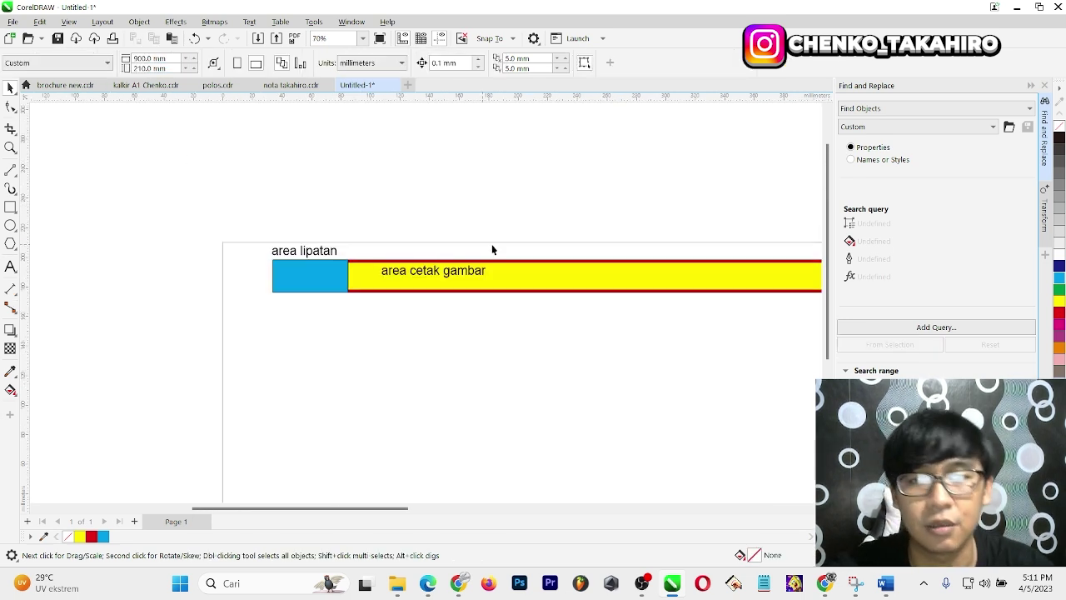
{"action": "scroll", "coordinate": [491, 244], "scroll_direction": "up", "scroll_amount": 2}
{"action": "left_click", "coordinate": [425, 304]}
{"action": "scroll", "coordinate": [411, 326], "scroll_direction": "up", "scroll_amount": 2}
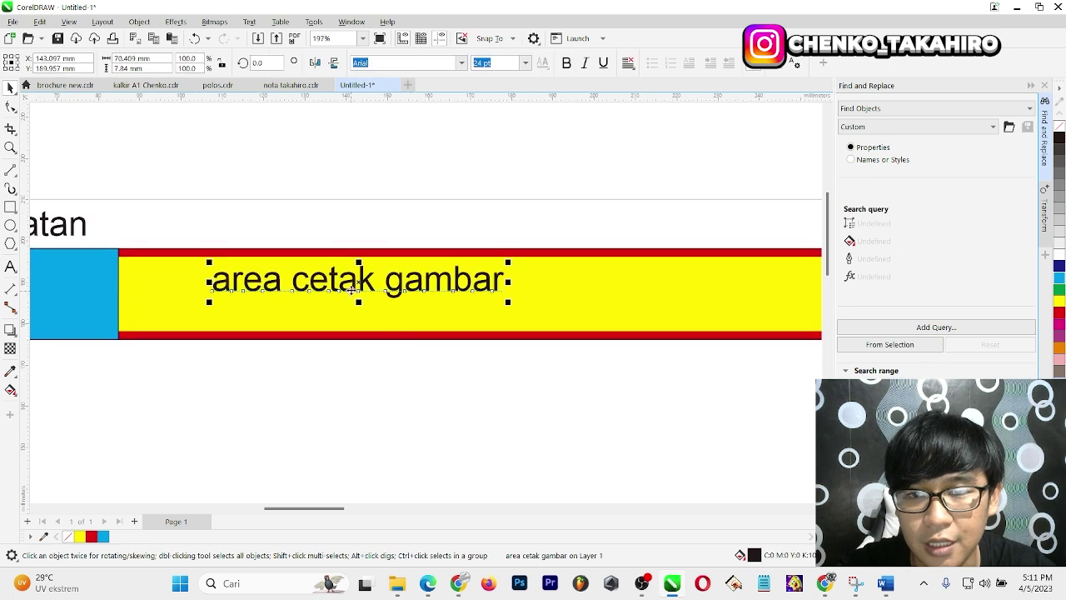
{"action": "left_click_drag", "start_coordinate": [358, 287], "coordinate": [360, 305]}
{"action": "scroll", "coordinate": [366, 302], "scroll_direction": "down", "scroll_amount": 1}
{"action": "key", "text": "Escape"}
{"action": "scroll", "coordinate": [66, 250], "scroll_direction": "up", "scroll_amount": 2}
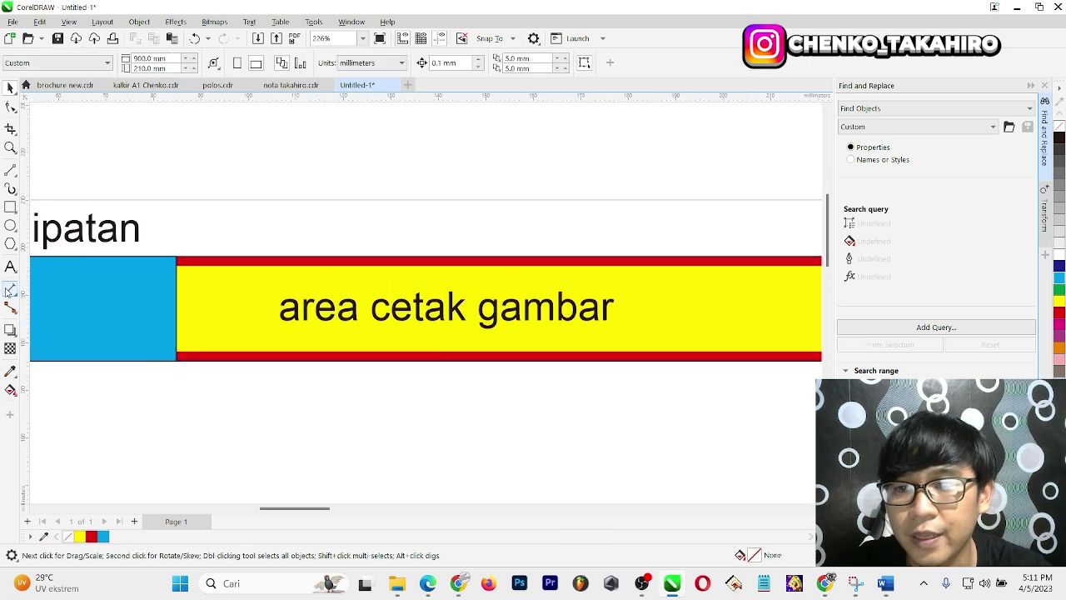
Draw a red B-Spline leader about 9 mm wide and 17 mm high, curving up and right from the strip's upper red edge
{"action": "left_click", "coordinate": [11, 171]}
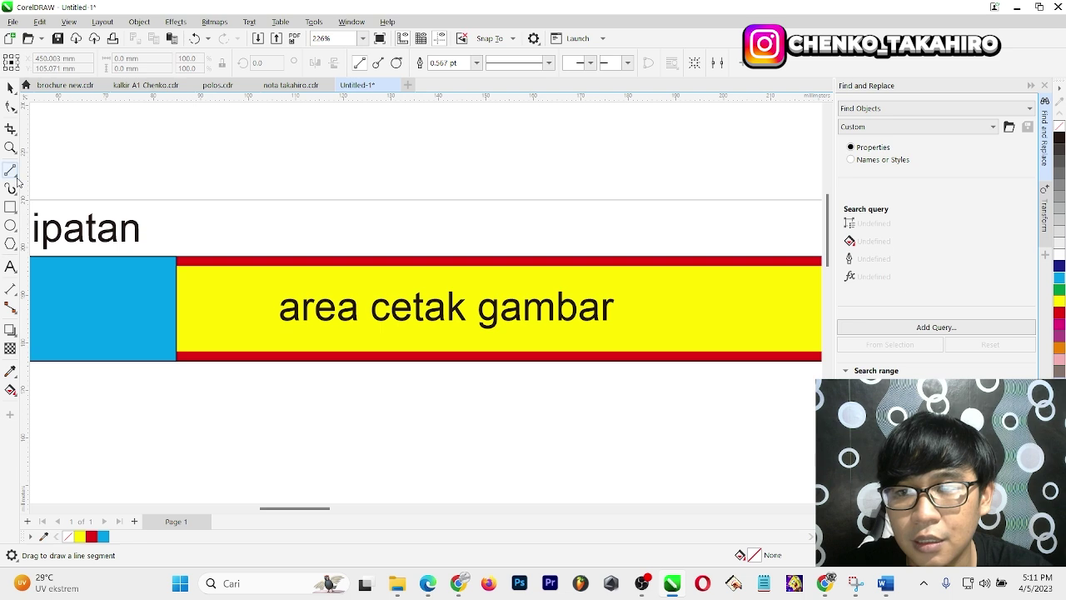
{"action": "left_click", "coordinate": [17, 179]}
{"action": "left_click", "coordinate": [52, 183]}
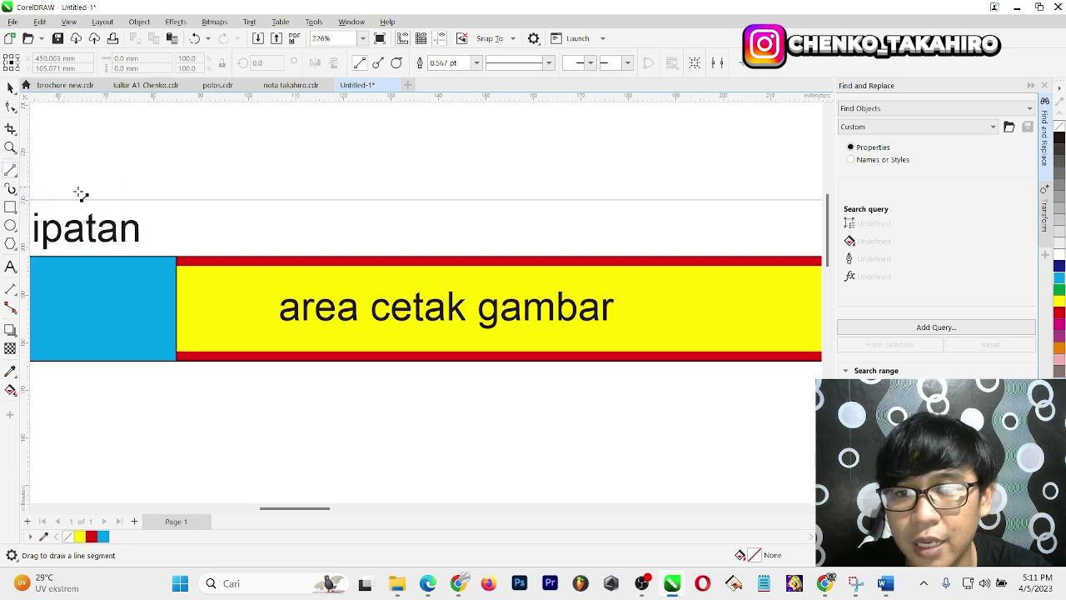
{"action": "left_click", "coordinate": [17, 179]}
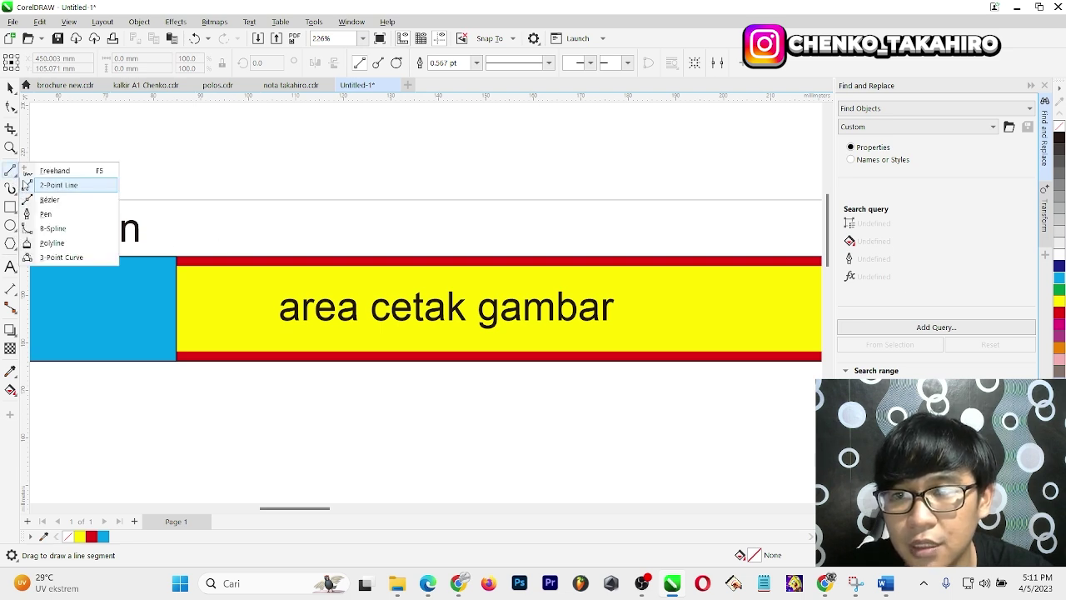
{"action": "left_click", "coordinate": [72, 234]}
{"action": "left_click", "coordinate": [251, 260]}
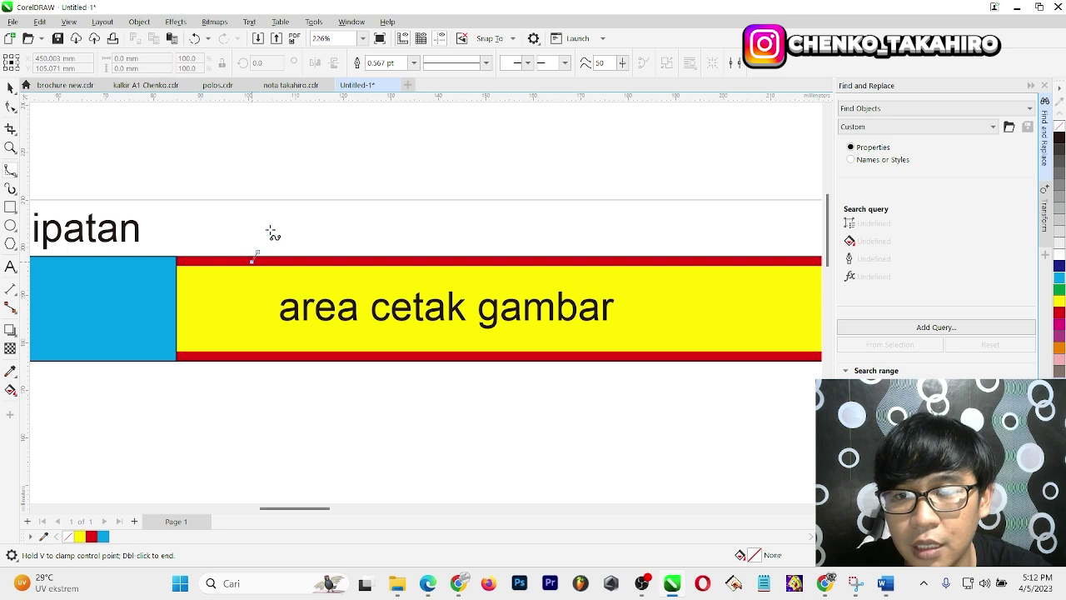
{"action": "left_click", "coordinate": [256, 204]}
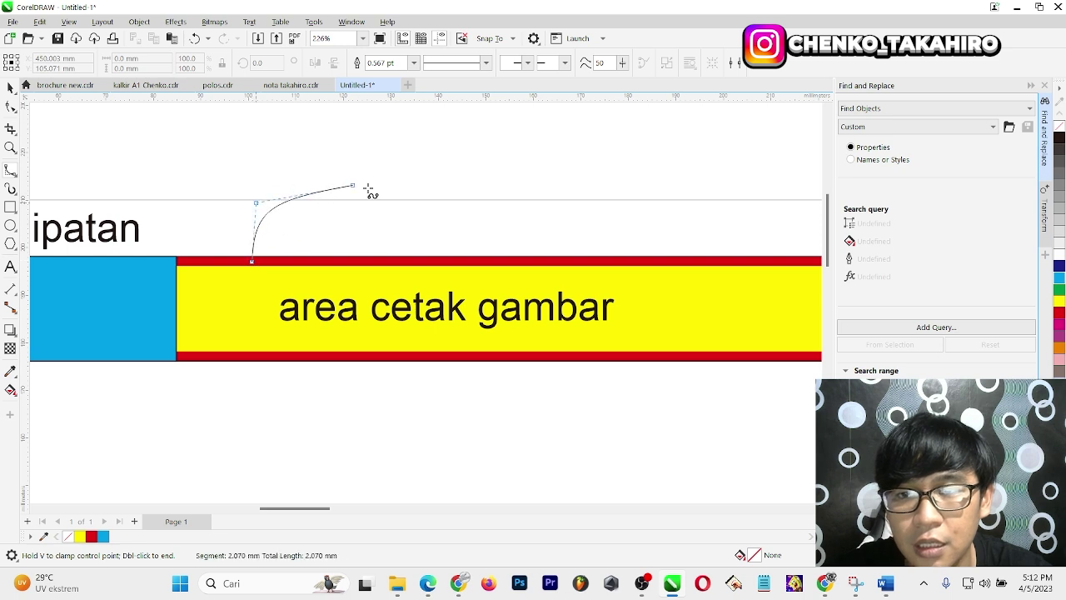
{"action": "double_click", "coordinate": [297, 180]}
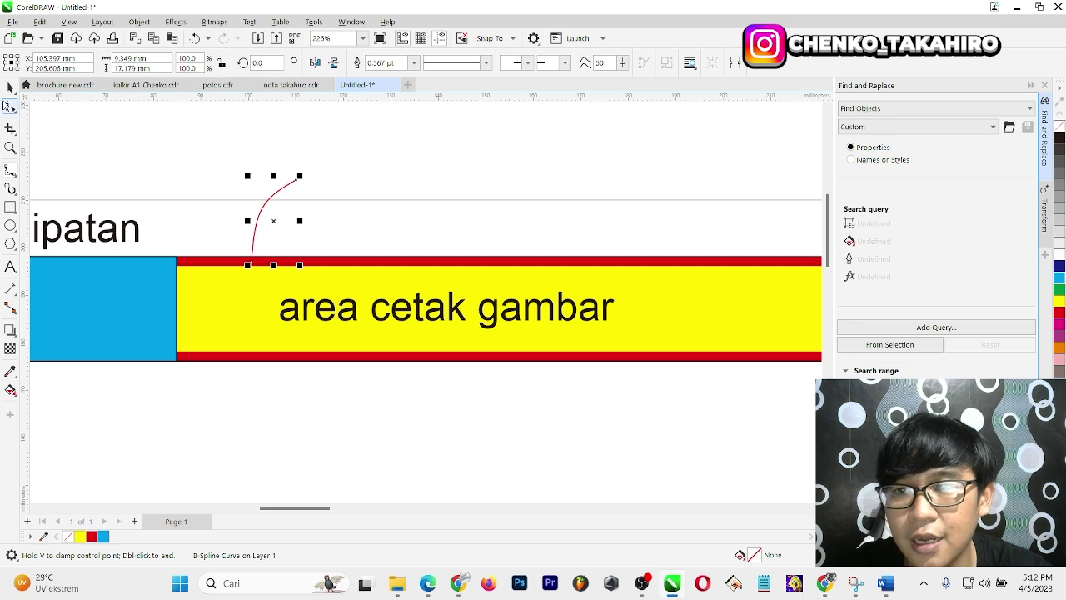
{"action": "left_click", "coordinate": [10, 88]}
Add the two-line label "area luar yang tidak tercetak (untuk jaga jaga gambar keluar)" beside the leader's upper end
{"action": "left_click", "coordinate": [7, 266]}
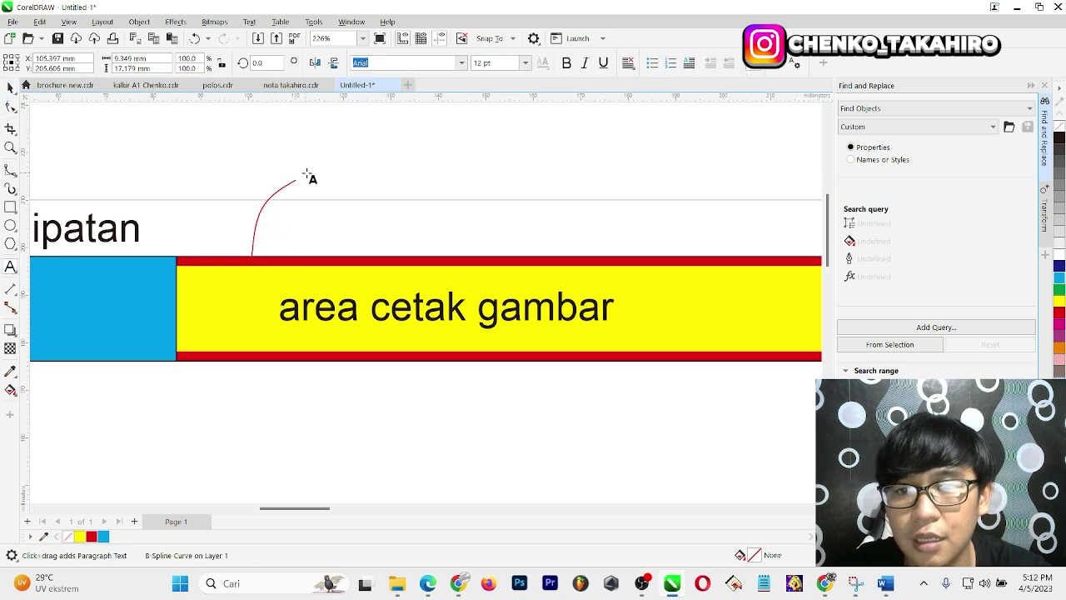
{"action": "scroll", "coordinate": [429, 195], "scroll_direction": "up", "scroll_amount": 1}
{"action": "type", "text": "are"}
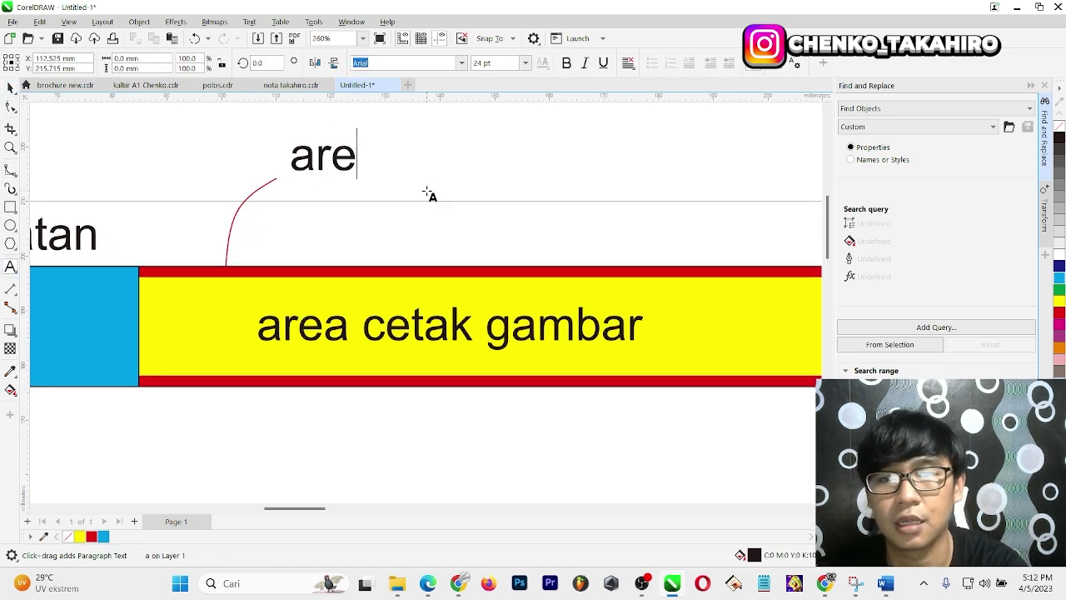
{"action": "type", "text": "a luar yan"}
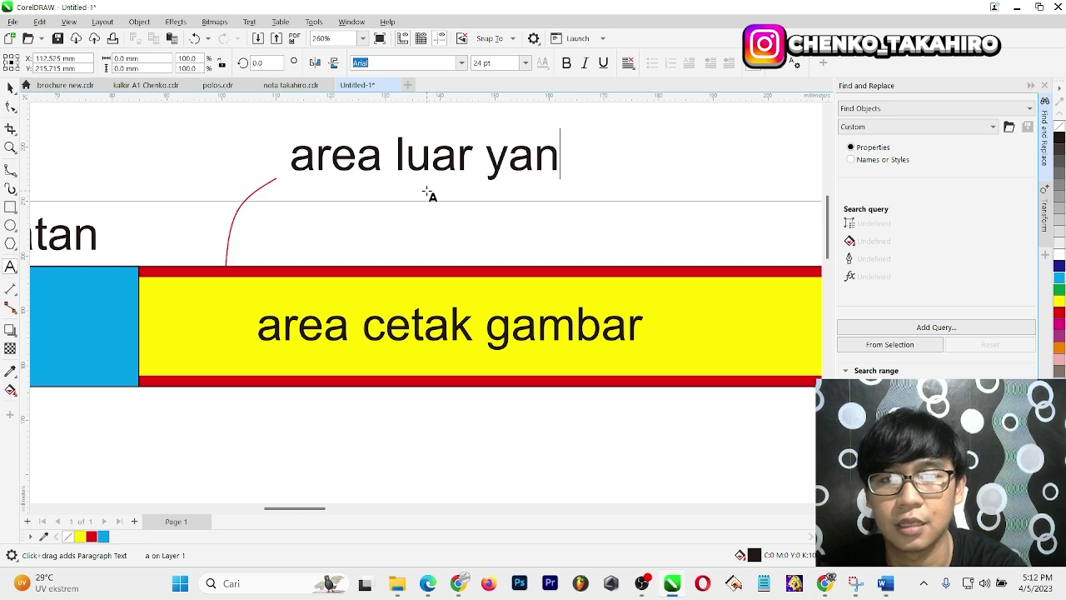
{"action": "type", "text": "g tidak tercet"}
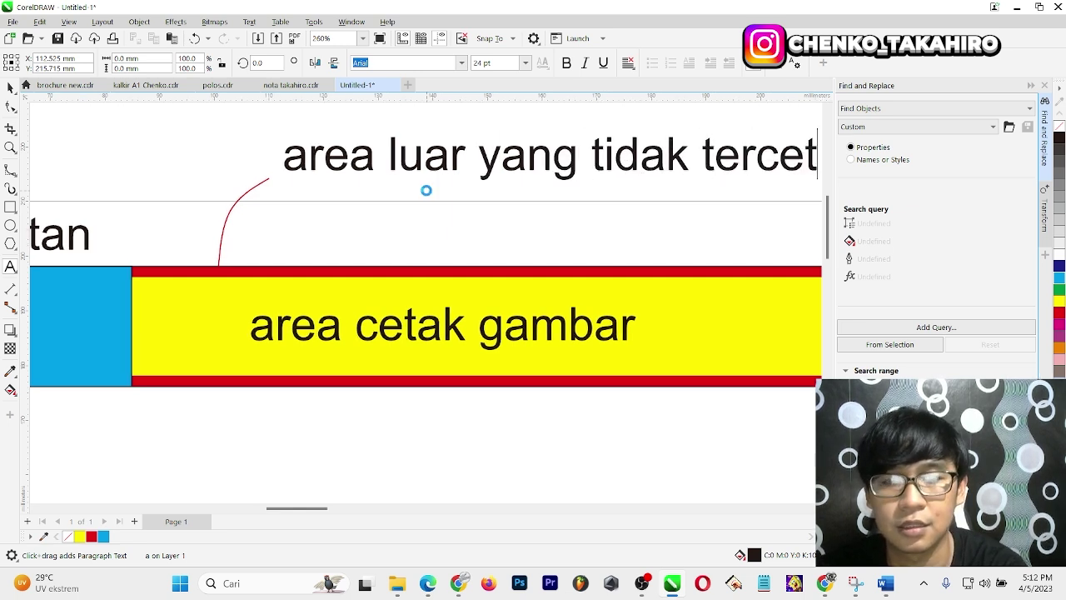
{"action": "type", "text": "ak (unt"}
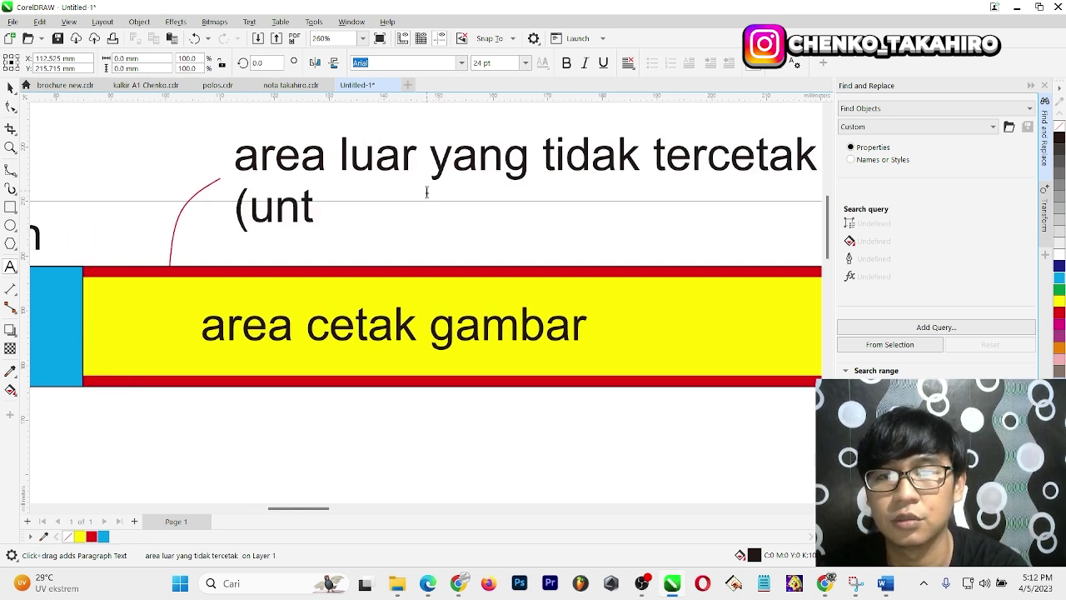
{"action": "type", "text": "uk jaga jaga"}
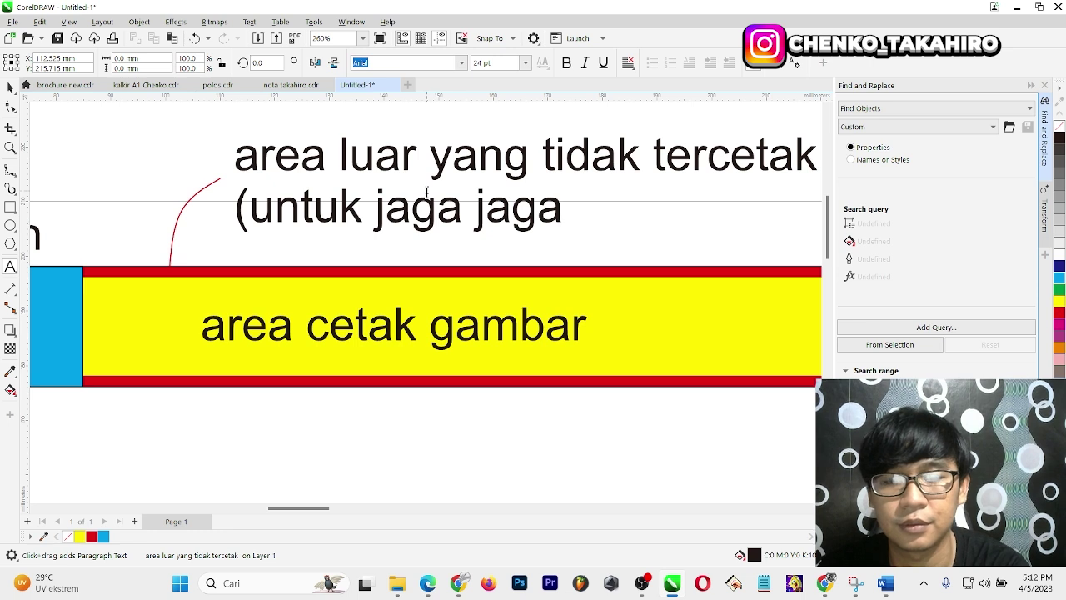
{"action": "type", "text": ")"}
{"action": "key", "text": "BackSpace"}
{"action": "type", "text": "gambar"}
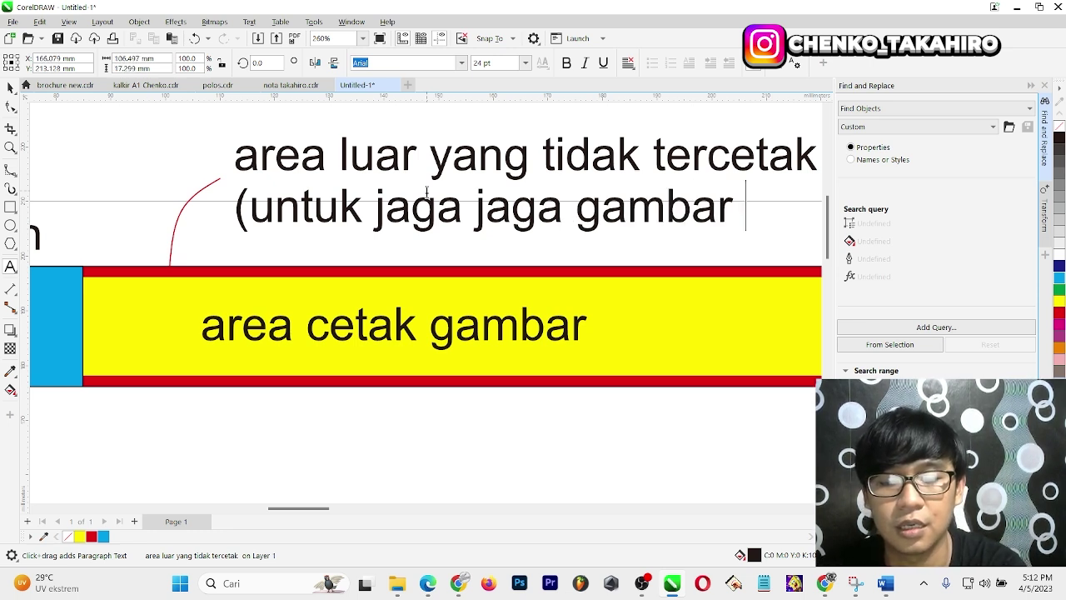
{"action": "type", "text": "kesa"}
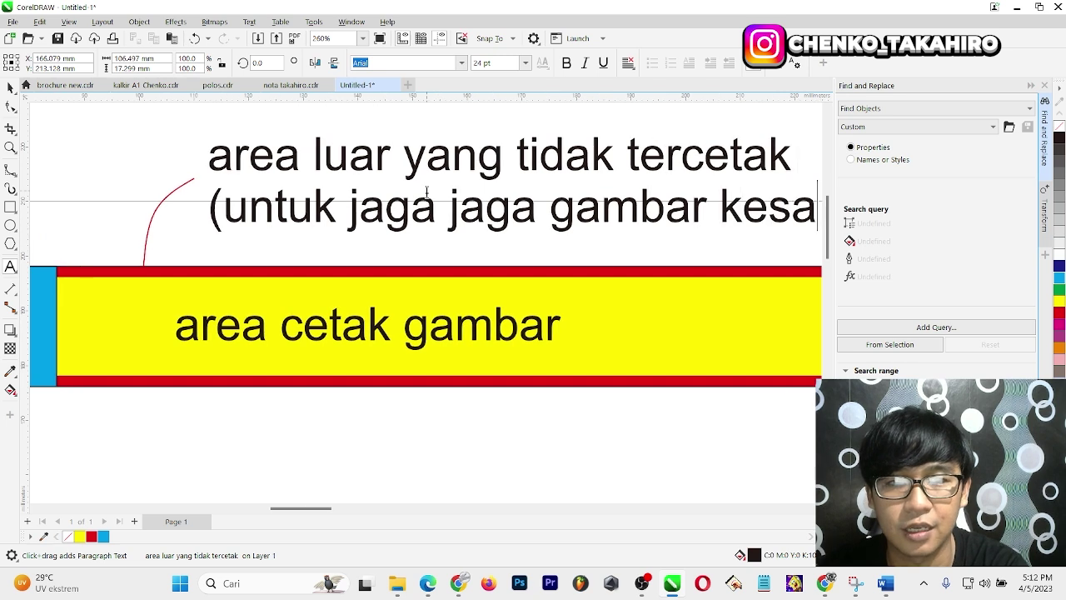
{"action": "key", "text": "BackSpace"}
{"action": "key", "text": "BackSpace"}
{"action": "key", "text": "BackSpace"}
{"action": "type", "text": "eluar)"}
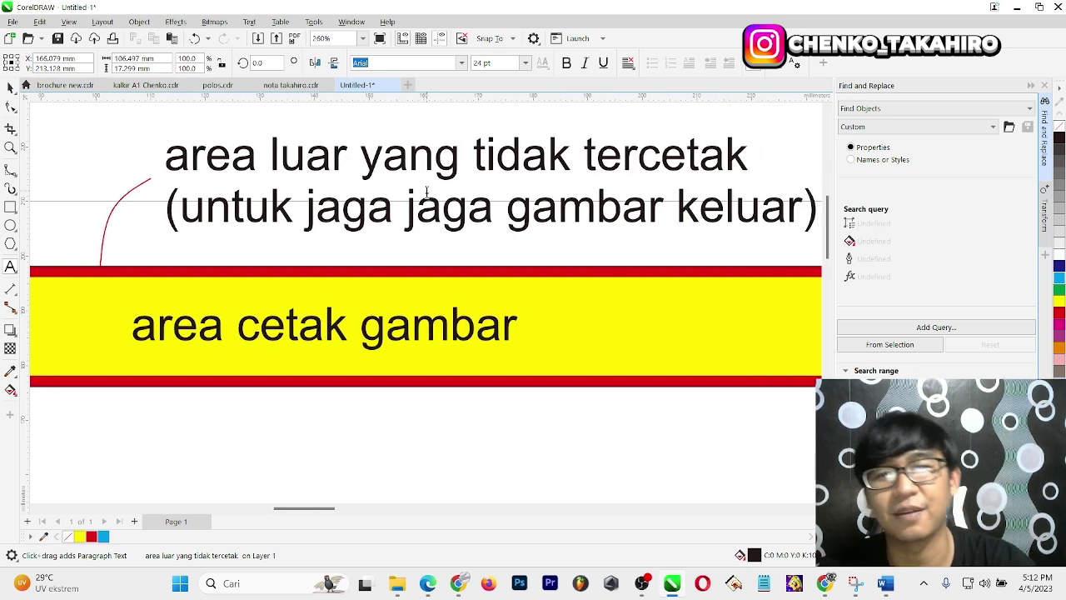
Centre-align the two lines of the "area luar yang tidak tercetak" label
{"action": "key", "text": "ctrl+a"}
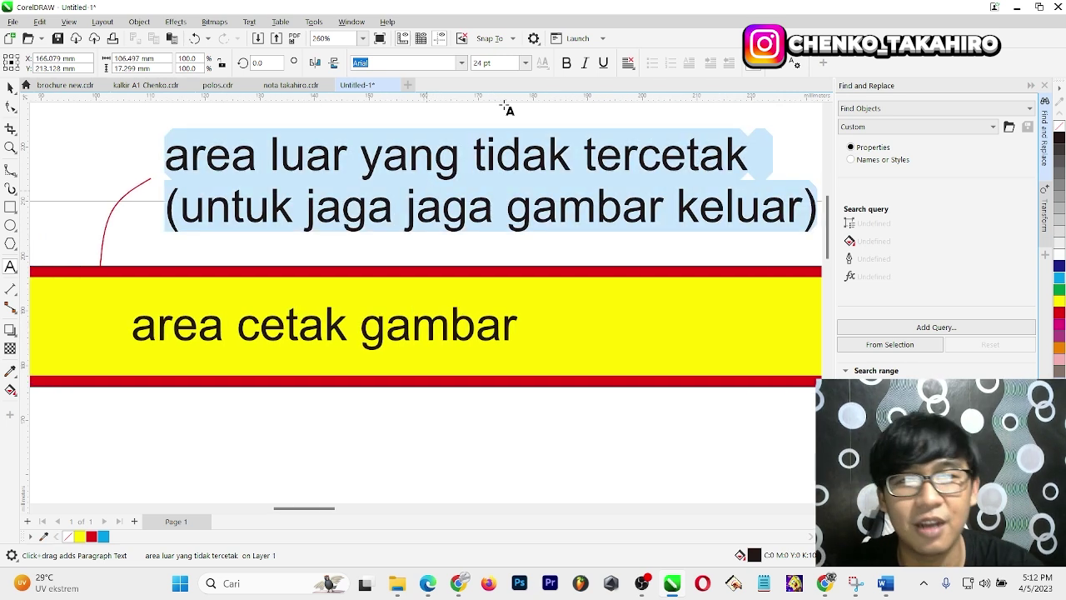
{"action": "left_click", "coordinate": [627, 62]}
{"action": "left_click", "coordinate": [651, 109]}
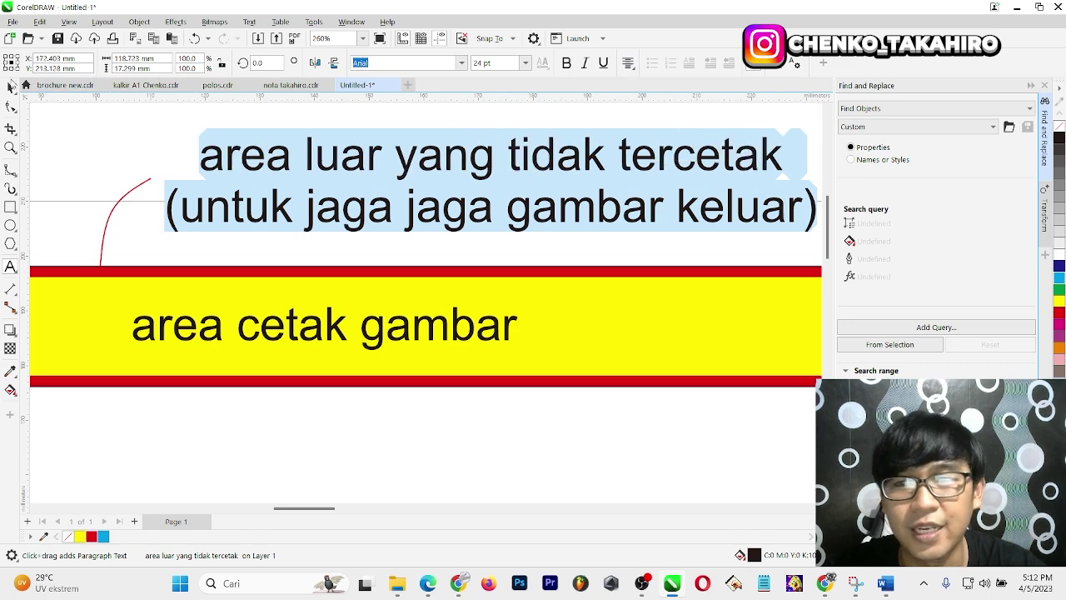
{"action": "left_click", "coordinate": [10, 87]}
{"action": "key", "text": "Escape"}
{"action": "scroll", "coordinate": [563, 349], "scroll_direction": "down", "scroll_amount": 3}
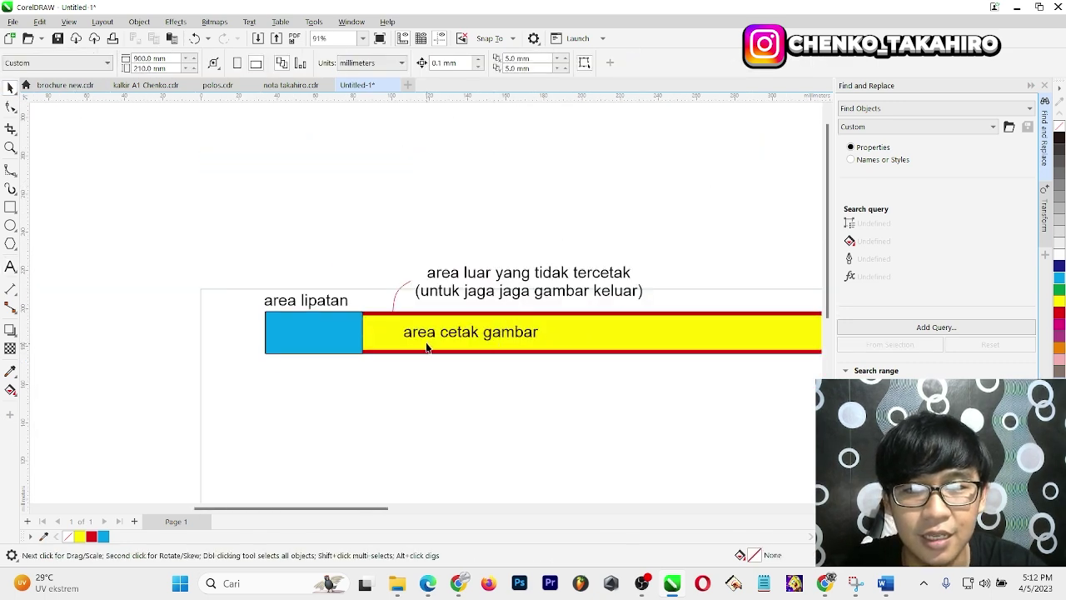
Move the "area cetak gambar" text about 226 mm right along the yellow strip, keeping it inside the strip's height
{"action": "scroll", "coordinate": [429, 342], "scroll_direction": "up", "scroll_amount": 3}
{"action": "left_click", "coordinate": [442, 323]}
{"action": "scroll", "coordinate": [442, 323], "scroll_direction": "down", "scroll_amount": 5}
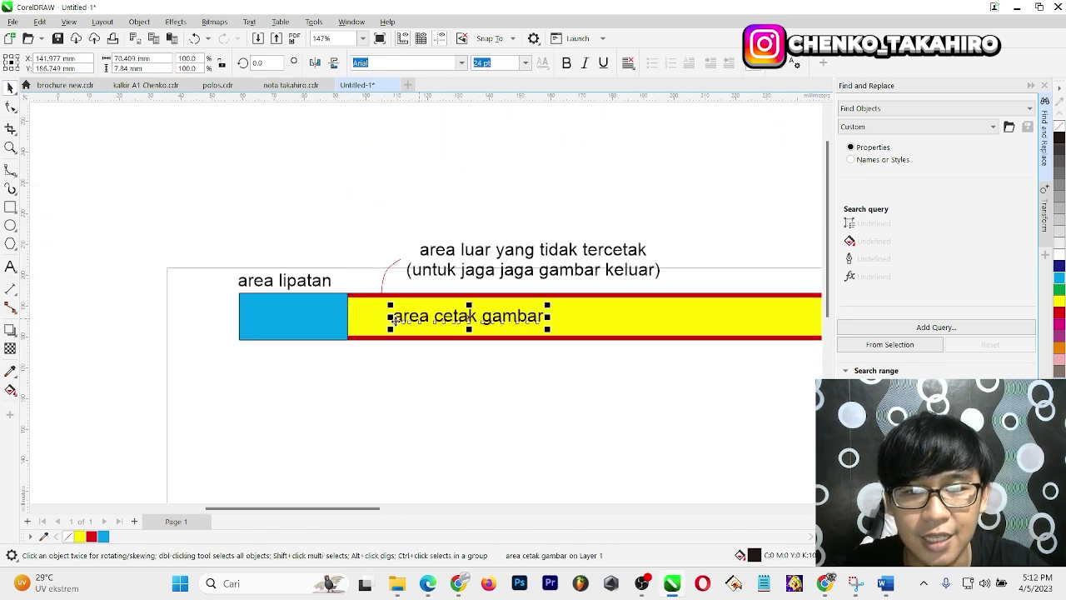
{"action": "scroll", "coordinate": [531, 330], "scroll_direction": "up", "scroll_amount": 2}
{"action": "left_click_drag", "start_coordinate": [299, 301], "coordinate": [625, 302]}
{"action": "scroll", "coordinate": [227, 285], "scroll_direction": "up", "scroll_amount": 1}
{"action": "scroll", "coordinate": [228, 285], "scroll_direction": "up", "scroll_amount": 5}
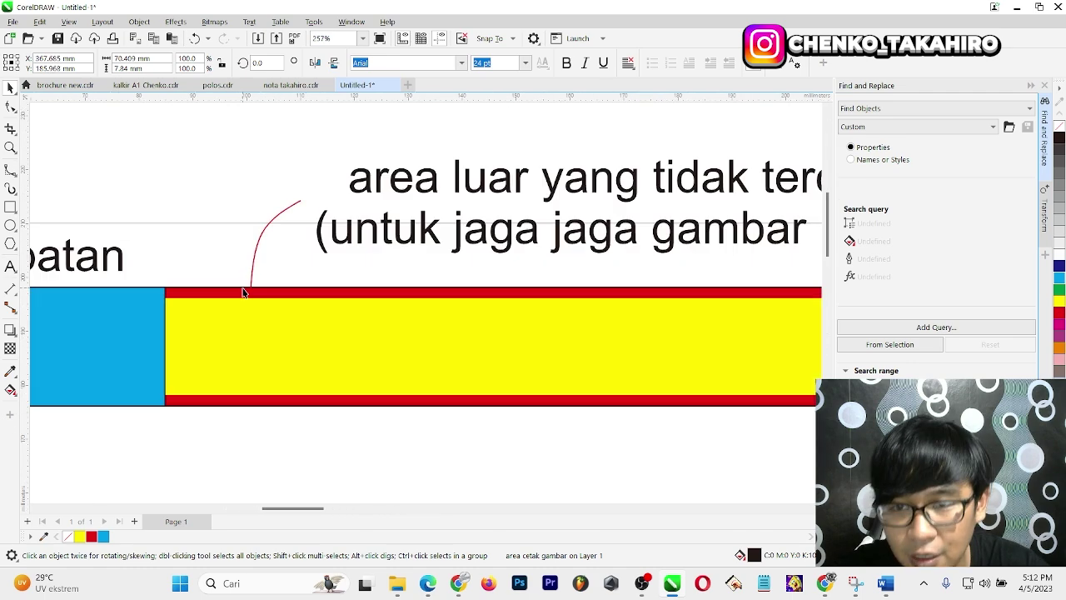
Examine the red leader, the red bleed edges around the yellow strip and the overall lanyard layout
{"action": "left_click", "coordinate": [259, 287]}
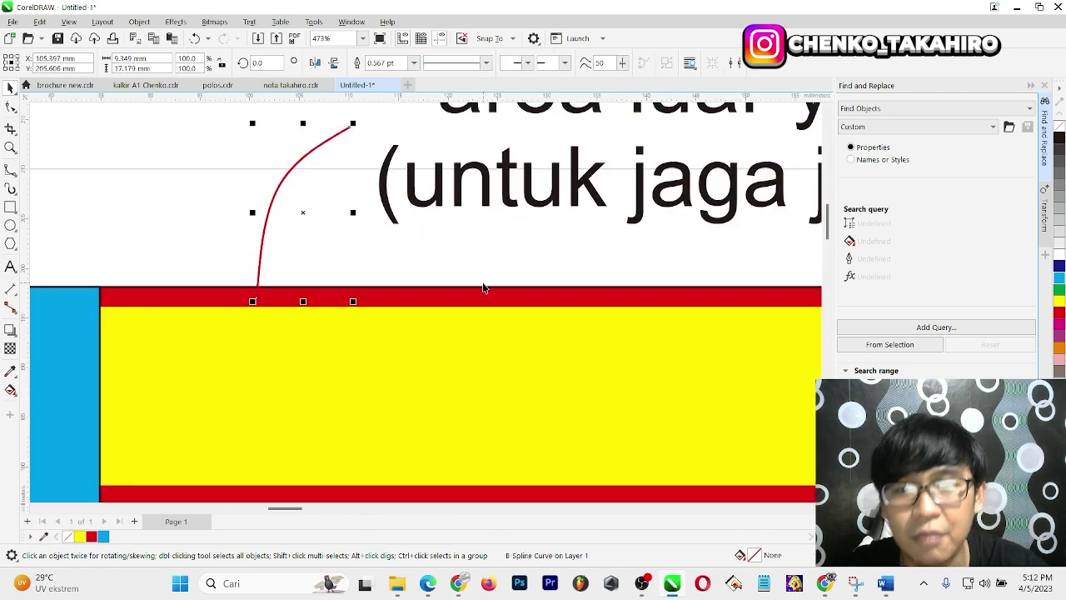
{"action": "left_click", "coordinate": [483, 287]}
{"action": "left_click", "coordinate": [284, 301]}
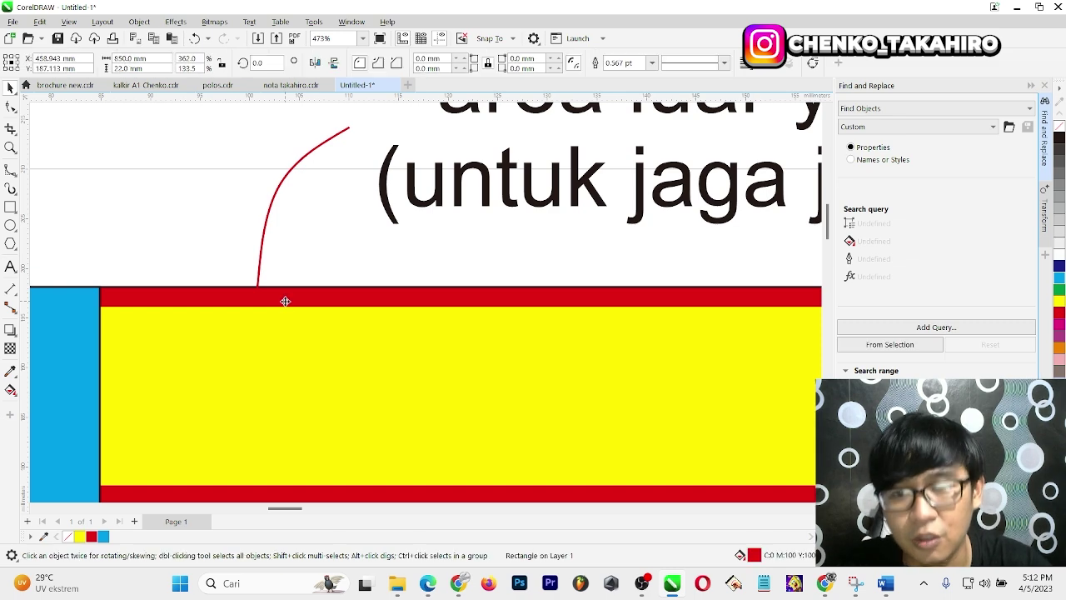
{"action": "scroll", "coordinate": [281, 304], "scroll_direction": "down", "scroll_amount": 5}
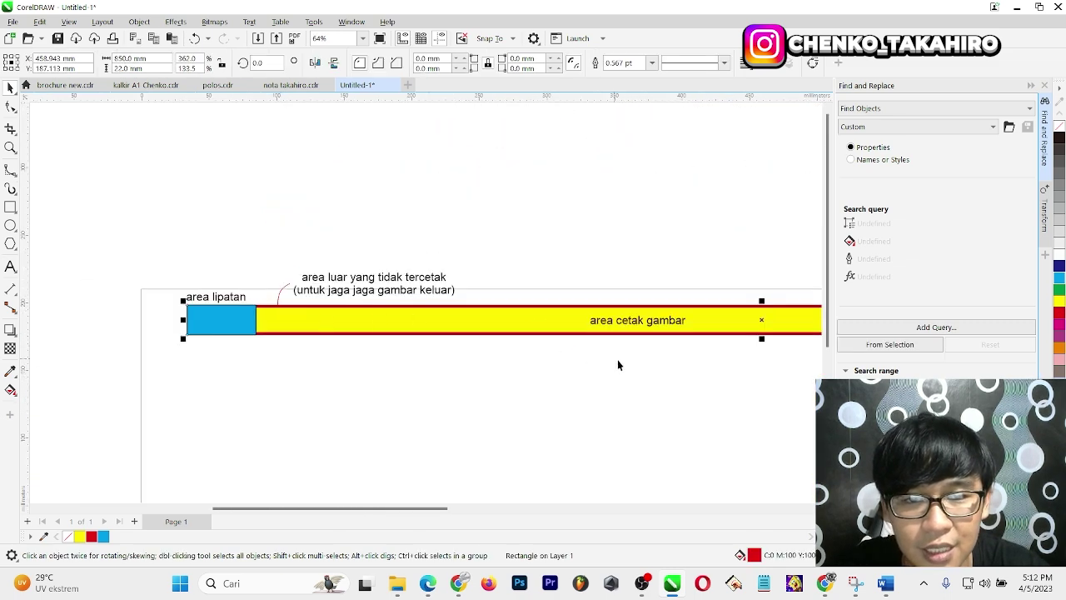
{"action": "left_click", "coordinate": [617, 359]}
{"action": "scroll", "coordinate": [644, 319], "scroll_direction": "up", "scroll_amount": 3}
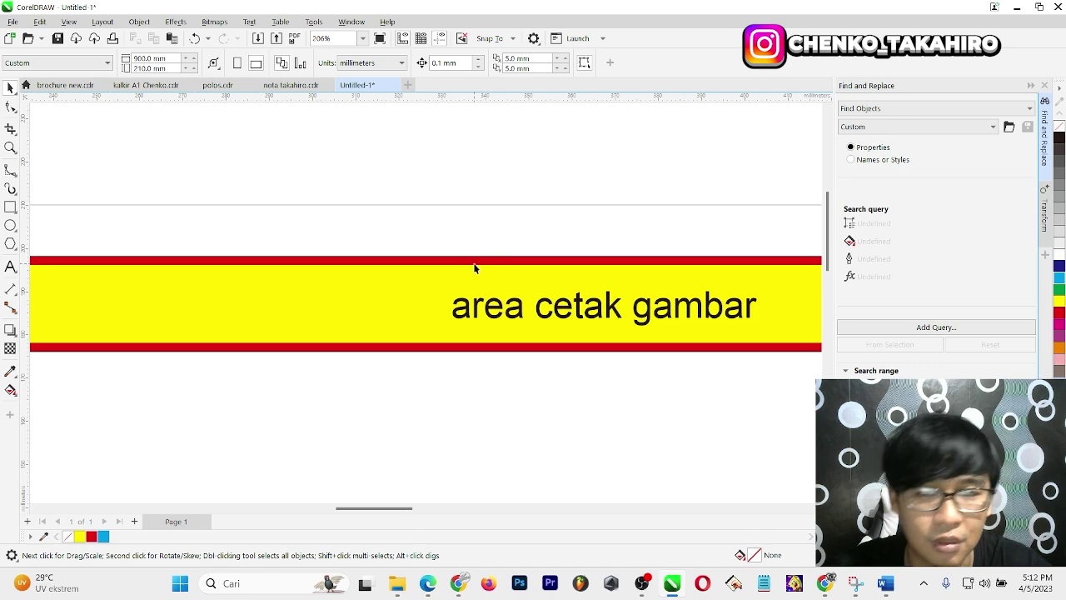
{"action": "scroll", "coordinate": [474, 268], "scroll_direction": "down", "scroll_amount": 5}
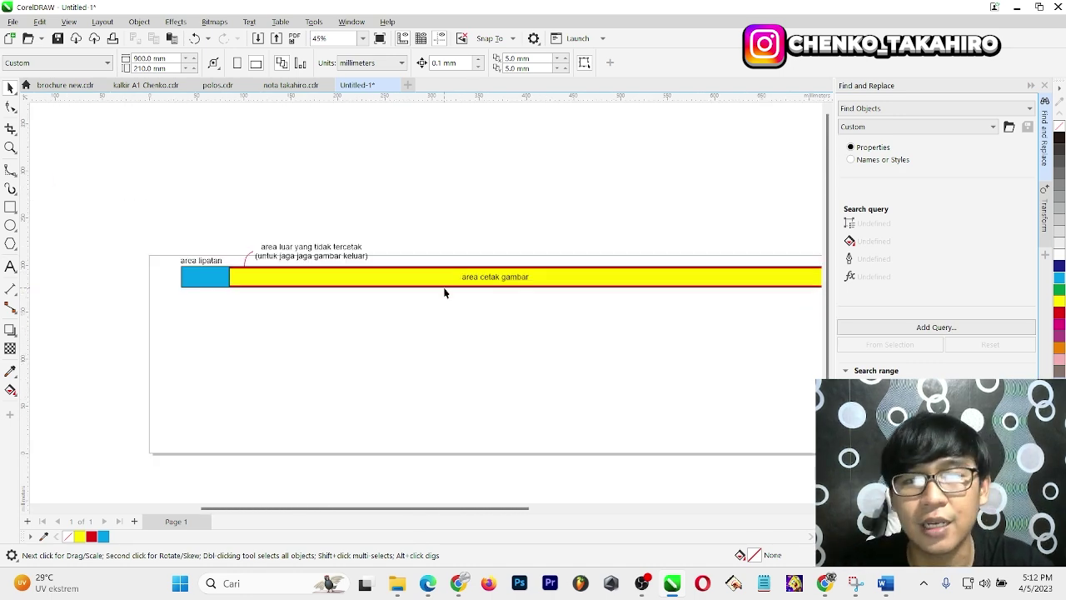
{"action": "scroll", "coordinate": [416, 294], "scroll_direction": "down", "scroll_amount": 1}
{"action": "scroll", "coordinate": [383, 296], "scroll_direction": "up", "scroll_amount": 3}
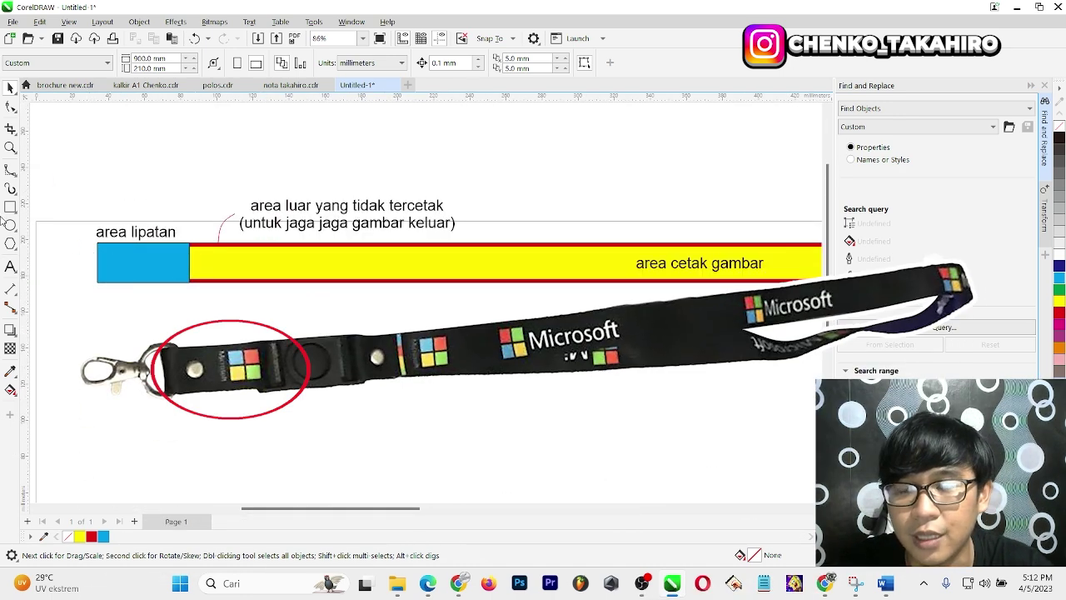
Place a copy of the left blue fold rectangle just below the original and set the copy's width to 110 mm
{"action": "left_click", "coordinate": [10, 206]}
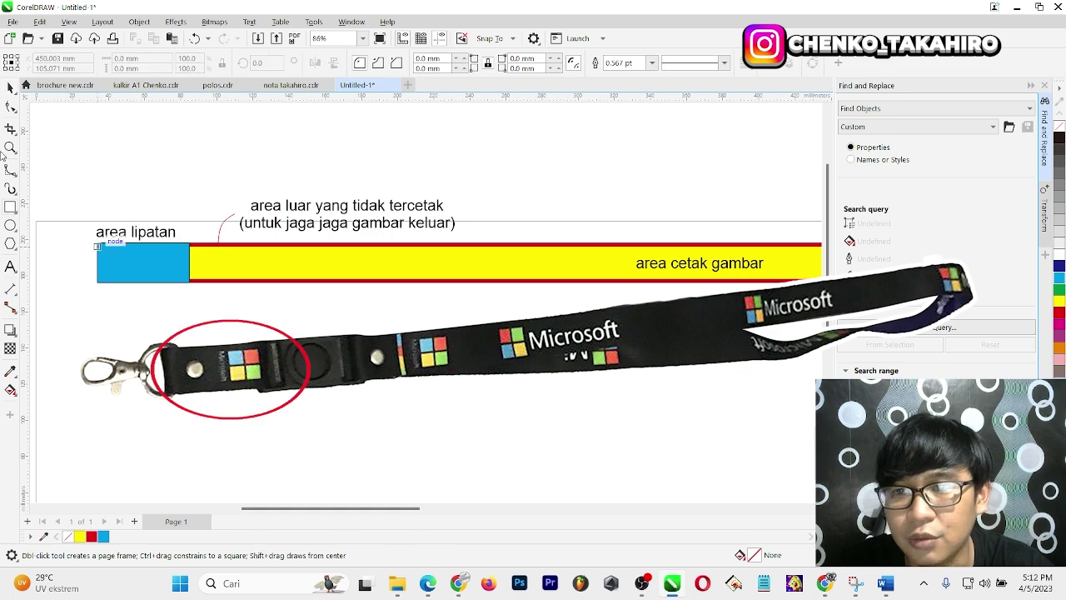
{"action": "key", "text": "space"}
{"action": "left_click", "coordinate": [154, 274]}
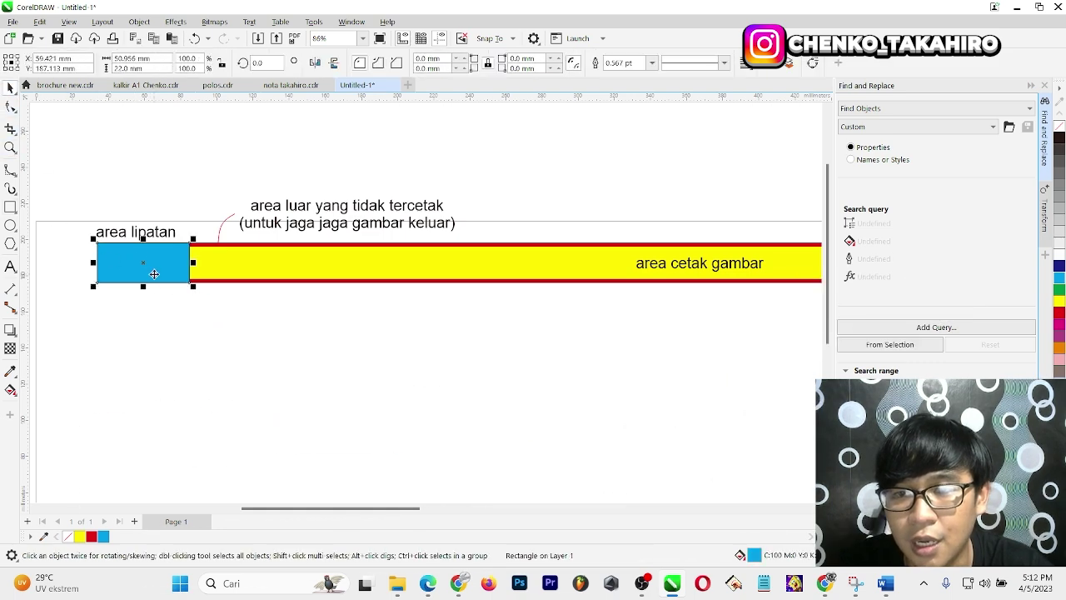
{"action": "left_click_drag", "start_coordinate": [154, 274], "coordinate": [153, 315]}
{"action": "left_click", "coordinate": [132, 59]}
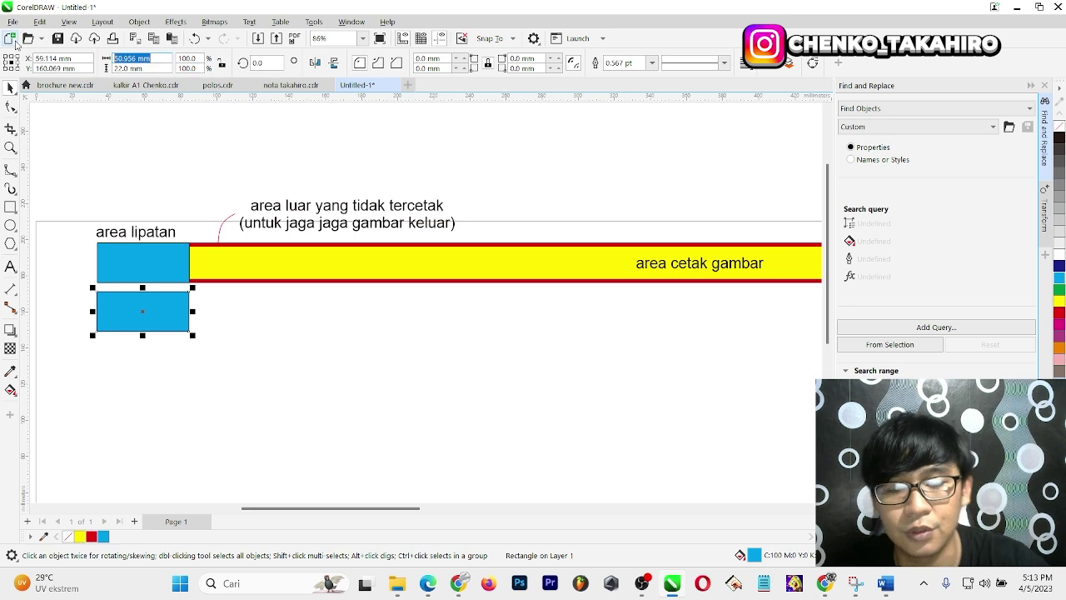
{"action": "type", "text": "110"}
{"action": "key", "text": "Return"}
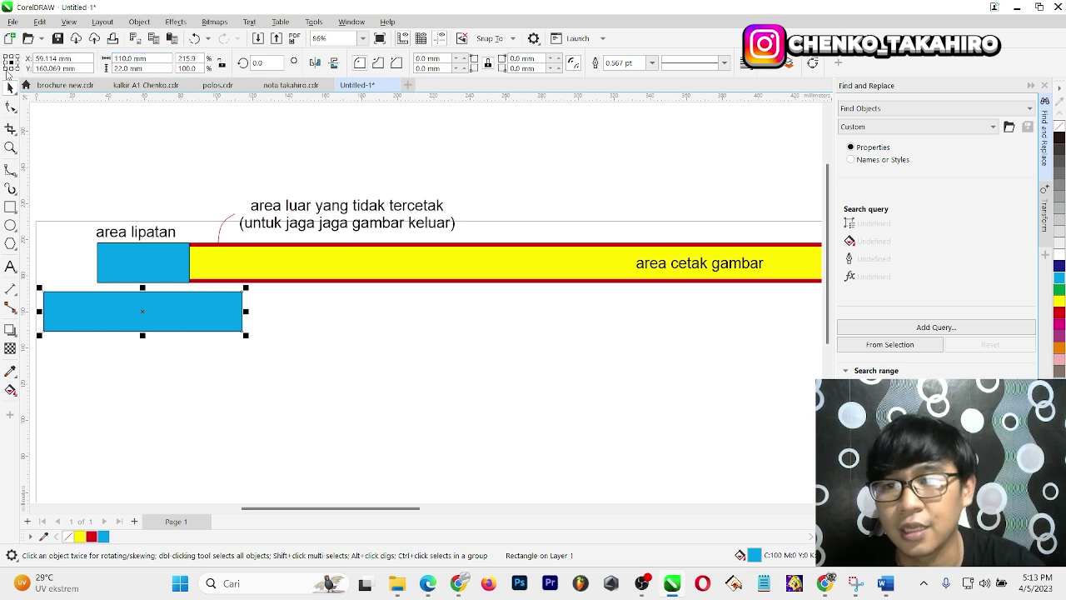
Fill the 110 mm wide rectangle with orange and move it right, below the yellow strip
{"action": "left_click_drag", "start_coordinate": [215, 328], "coordinate": [269, 333]}
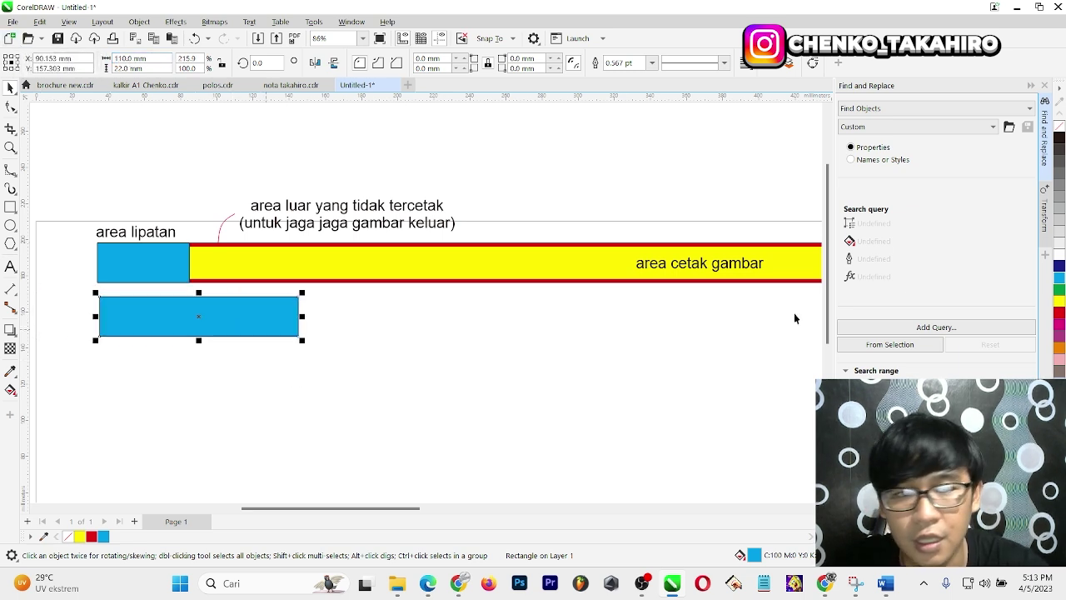
{"action": "left_click", "coordinate": [1058, 346]}
{"action": "left_click", "coordinate": [383, 338]}
{"action": "left_click_drag", "start_coordinate": [223, 327], "coordinate": [326, 328]}
Copy the two-line bleed label below the orange rectangle and replace its text with "lipatan kew kwe / kokot udang"
{"action": "left_click_drag", "start_coordinate": [352, 230], "coordinate": [326, 380]}
{"action": "right_click", "coordinate": [326, 381]}
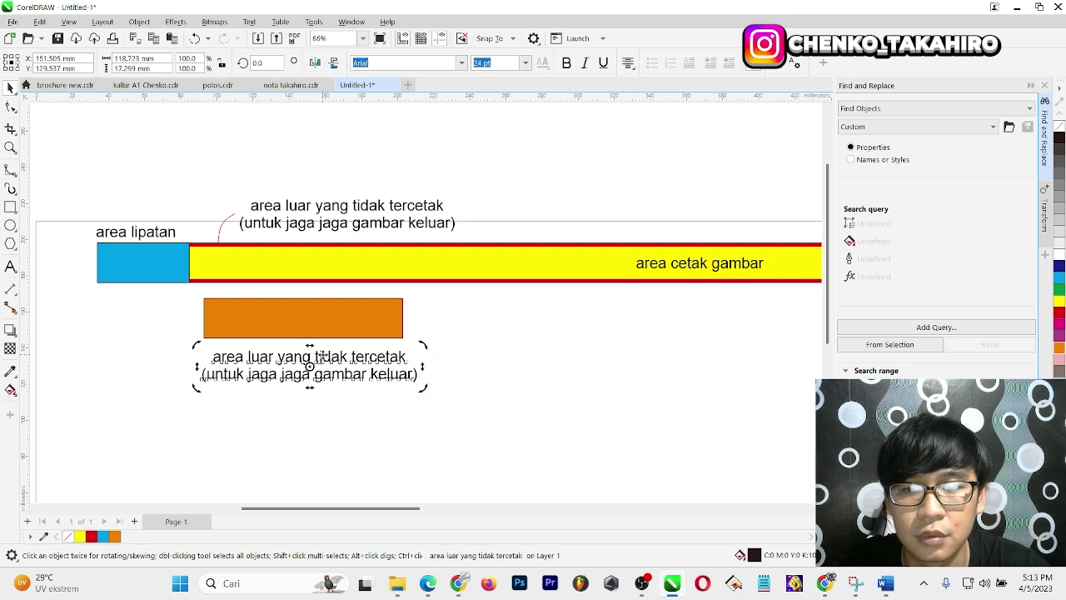
{"action": "double_click", "coordinate": [322, 356]}
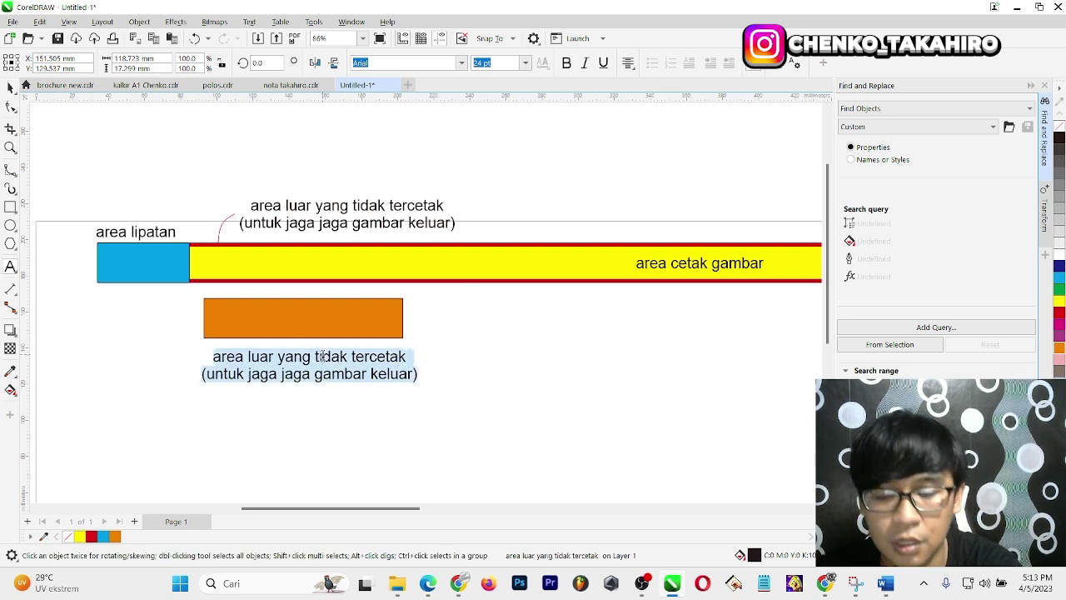
{"action": "type", "text": "s"}
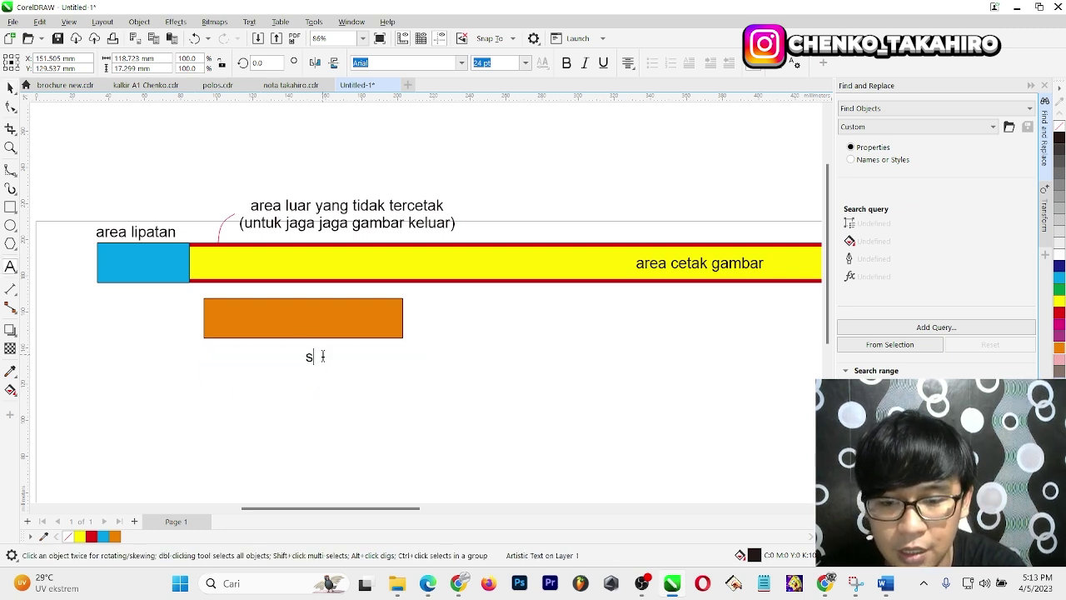
{"action": "key", "text": "BackSpace"}
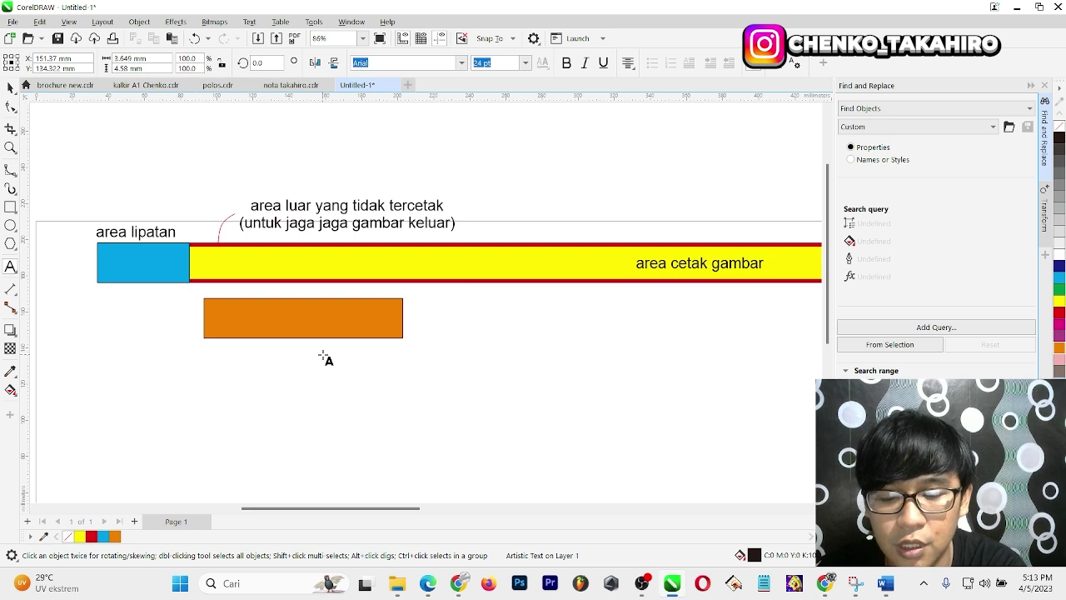
{"action": "type", "text": "lipatan"}
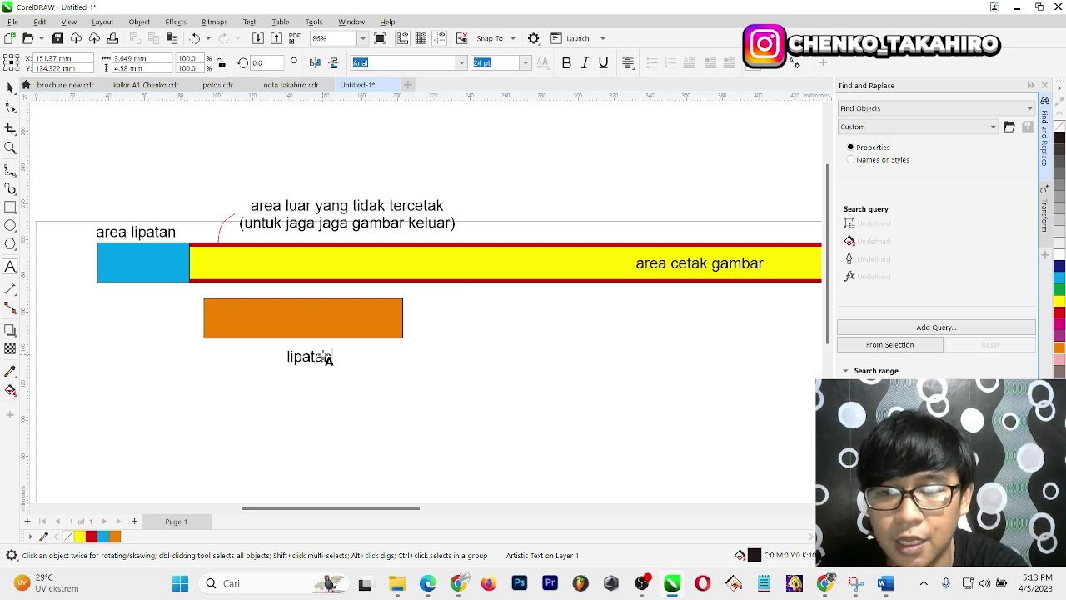
{"action": "type", "text": " kew kwe"}
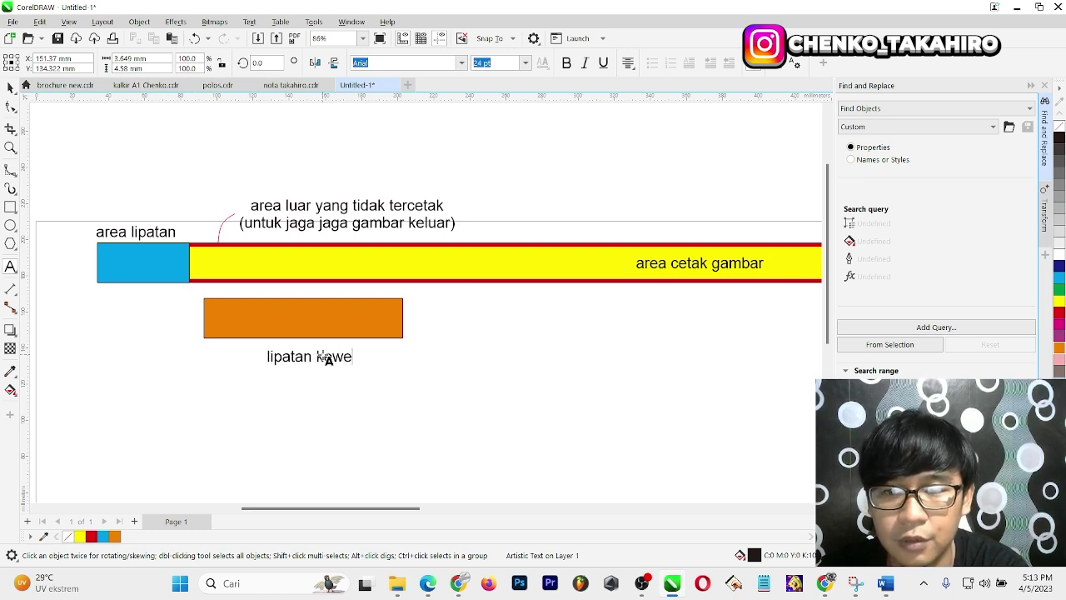
{"action": "key", "text": "BackSpace"}
{"action": "type", "text": "kwe / koko"}
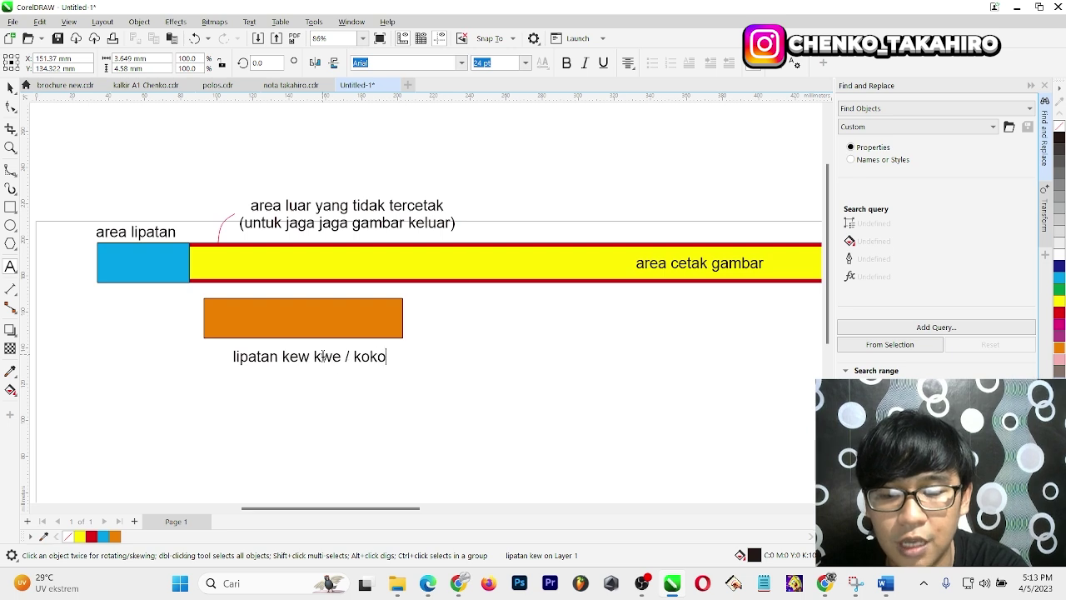
{"action": "type", "text": "t udang"}
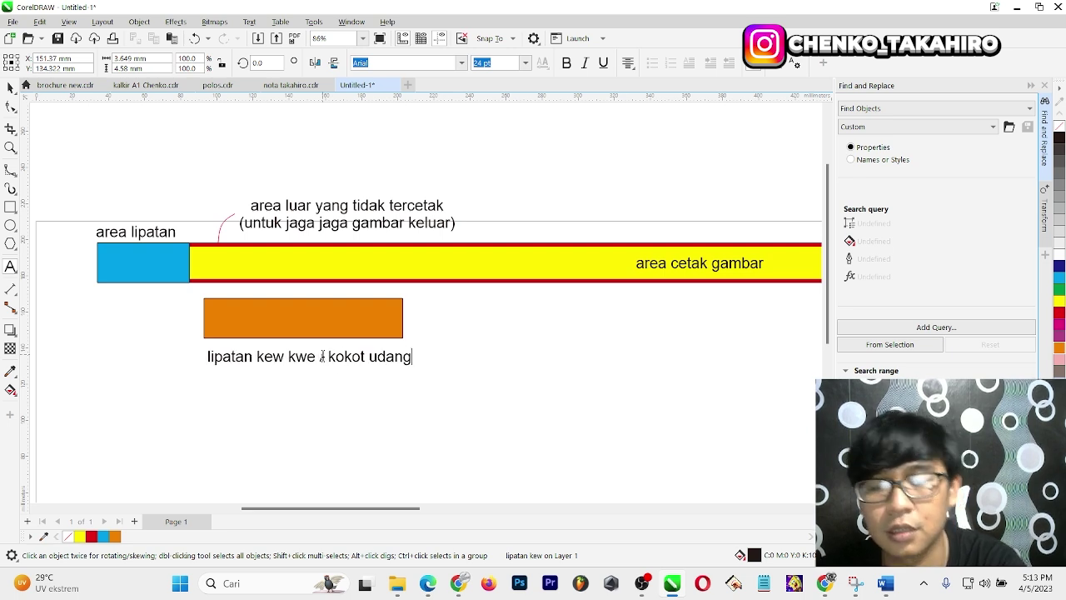
{"action": "left_click", "coordinate": [10, 87]}
Correct the label under the orange rectangle to "lipatan kew kew / kokot udang"
{"action": "scroll", "coordinate": [316, 385], "scroll_direction": "up", "scroll_amount": 2}
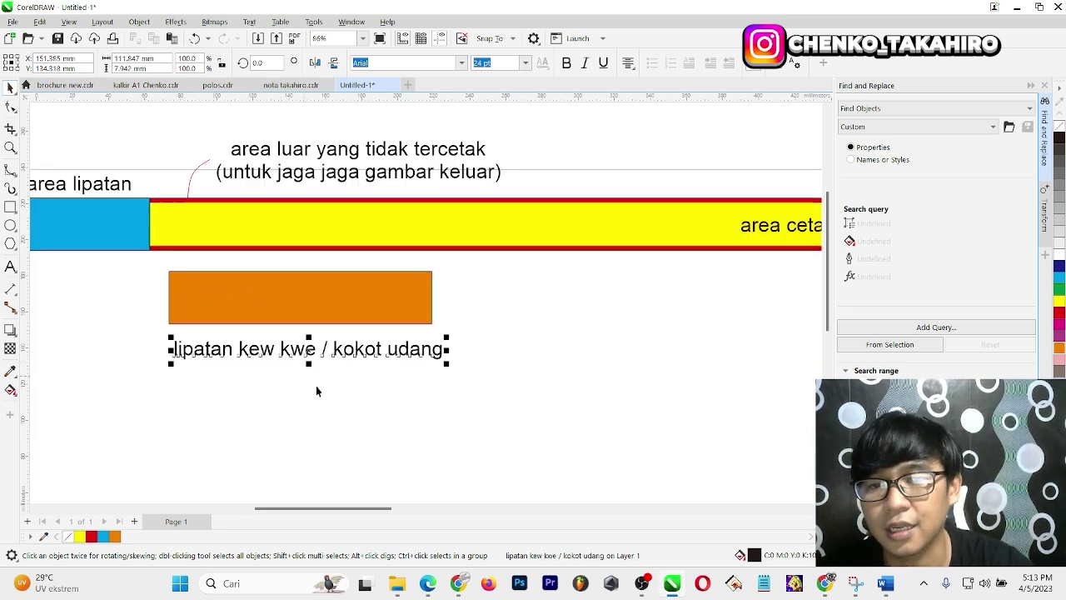
{"action": "double_click", "coordinate": [300, 350]}
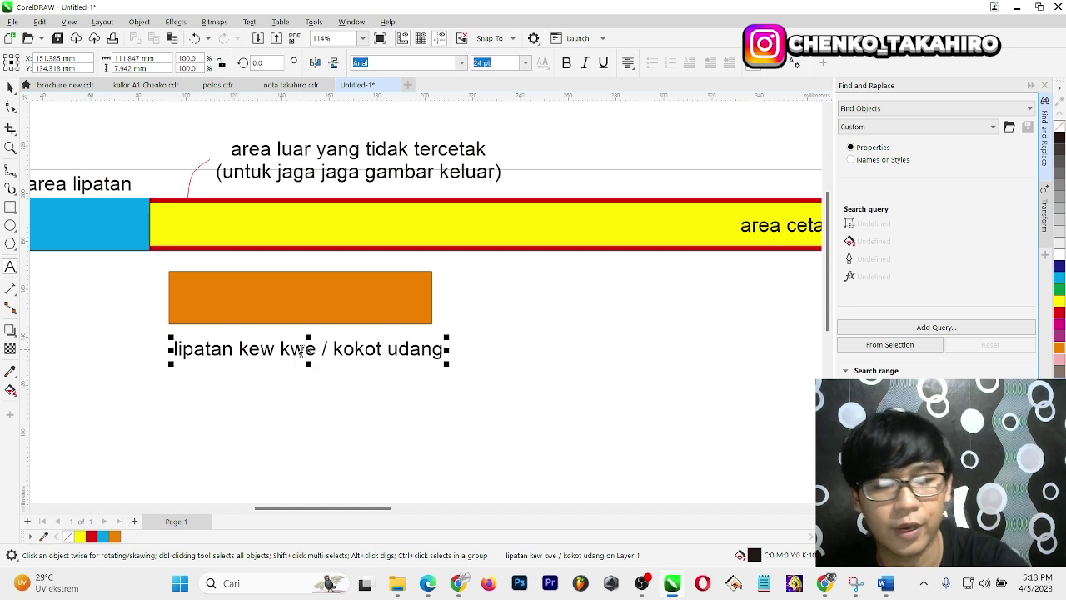
{"action": "key", "text": "BackSpace"}
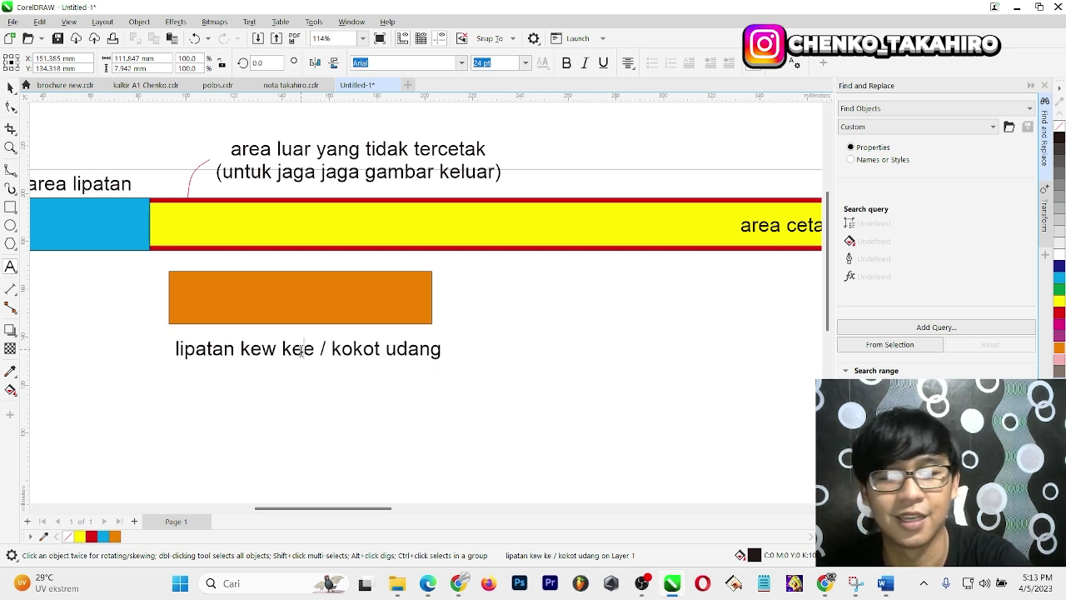
{"action": "type", "text": "w"}
{"action": "left_click", "coordinate": [10, 87]}
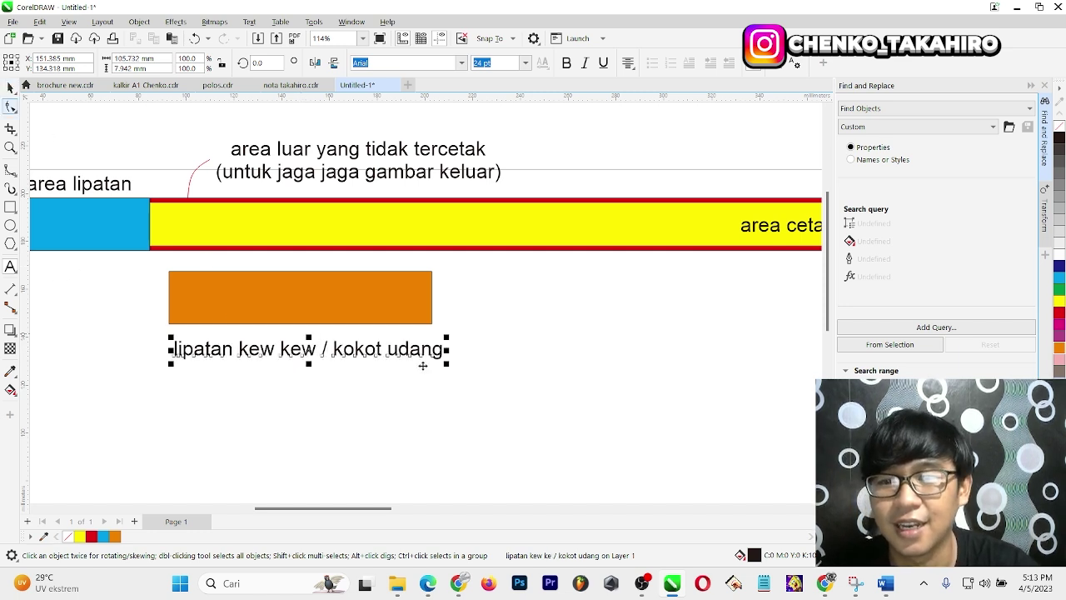
Move the orange rectangle and its label left together so they line up with the blue fold rectangle's left edge
{"action": "scroll", "coordinate": [423, 365], "scroll_direction": "down", "scroll_amount": 2}
{"action": "left_click_drag", "start_coordinate": [499, 398], "coordinate": [238, 299]}
{"action": "left_click_drag", "start_coordinate": [384, 341], "coordinate": [293, 341]}
{"action": "left_click", "coordinate": [325, 343]}
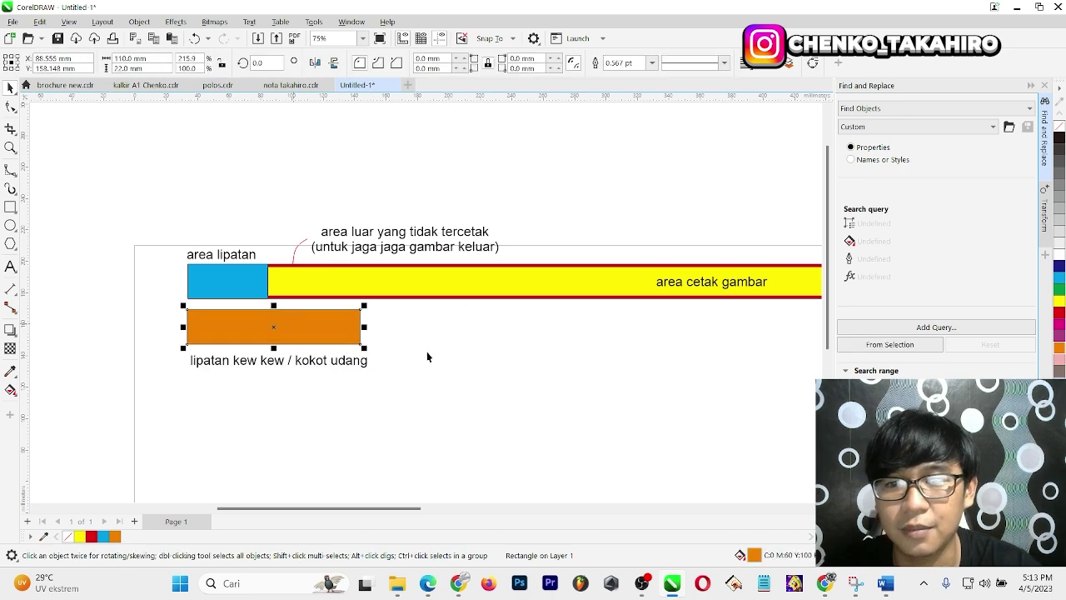
{"action": "left_click", "coordinate": [427, 357]}
Review the lanyard layout, examining the blue fold areas, the yellow print strip and the orange fold piece
{"action": "scroll", "coordinate": [75, 307], "scroll_direction": "down", "scroll_amount": 2}
{"action": "scroll", "coordinate": [75, 308], "scroll_direction": "down", "scroll_amount": 1}
{"action": "scroll", "coordinate": [129, 332], "scroll_direction": "up", "scroll_amount": 2}
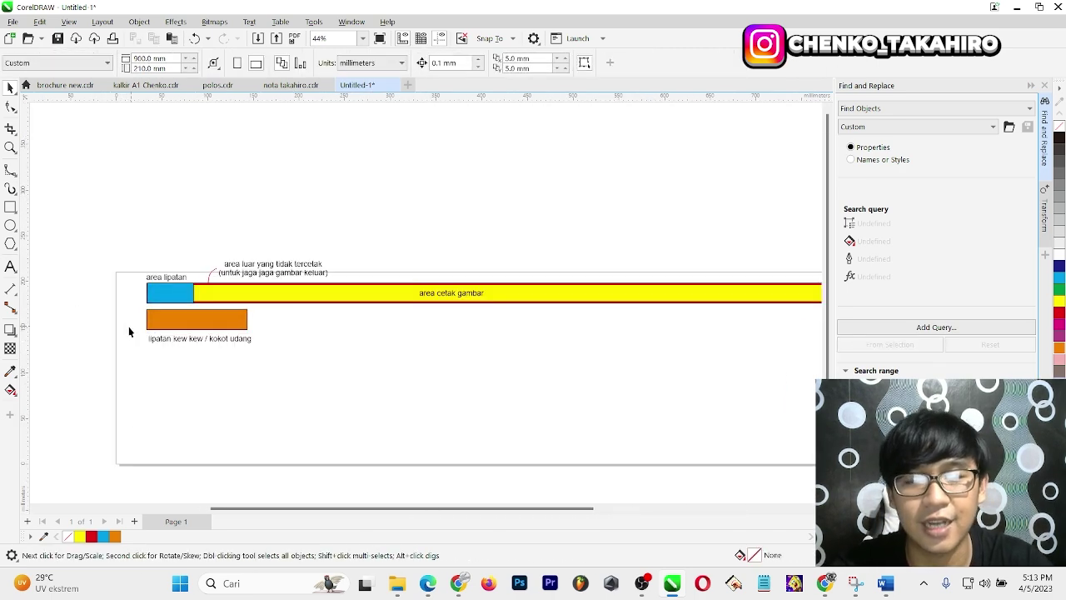
{"action": "scroll", "coordinate": [129, 331], "scroll_direction": "down", "scroll_amount": 1}
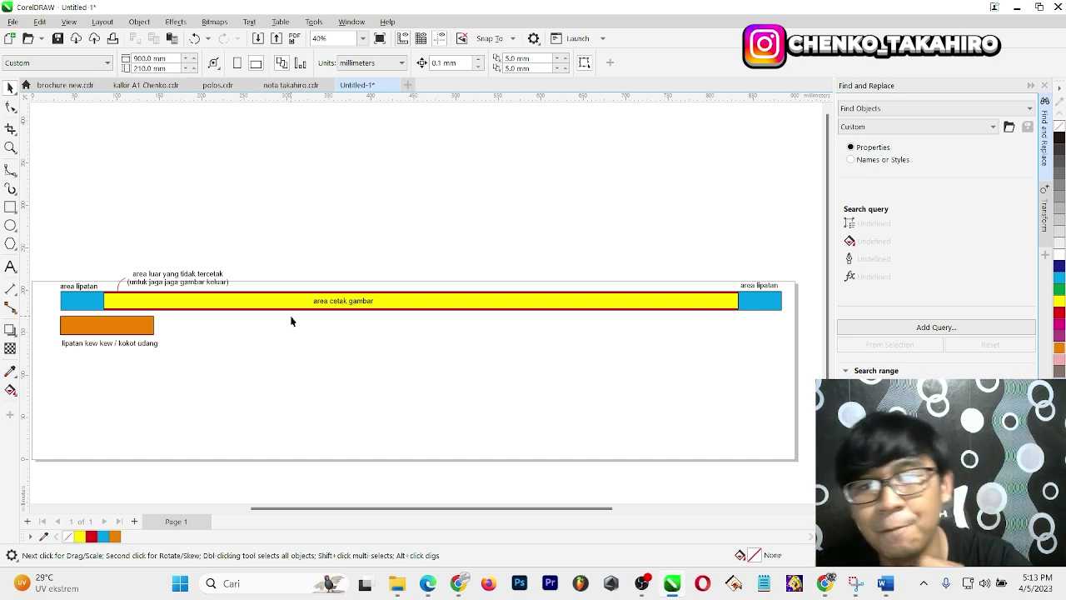
{"action": "scroll", "coordinate": [55, 302], "scroll_direction": "up", "scroll_amount": 5}
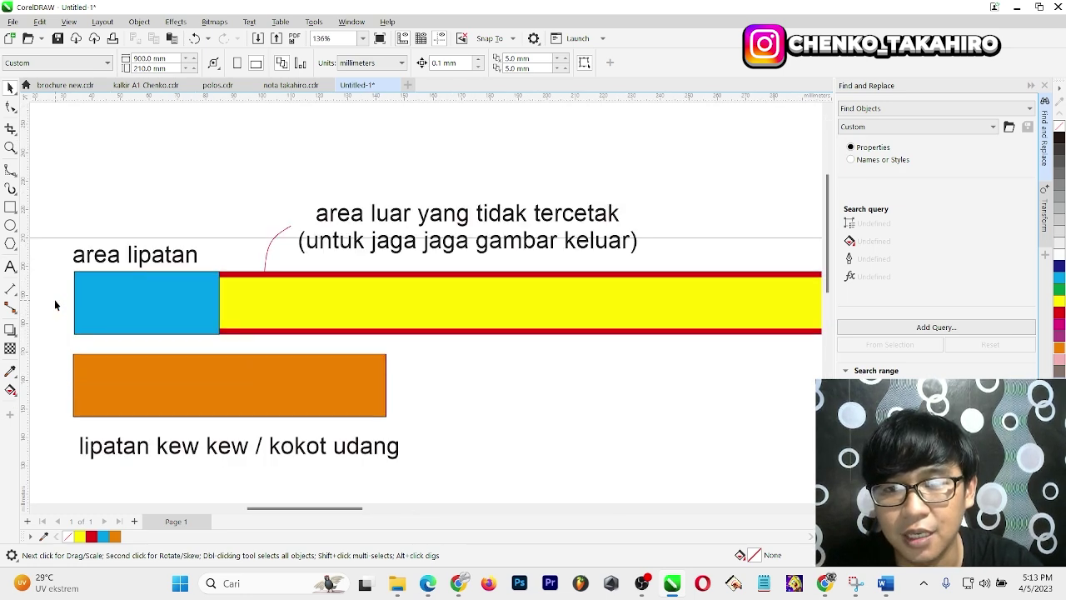
{"action": "left_click", "coordinate": [83, 294]}
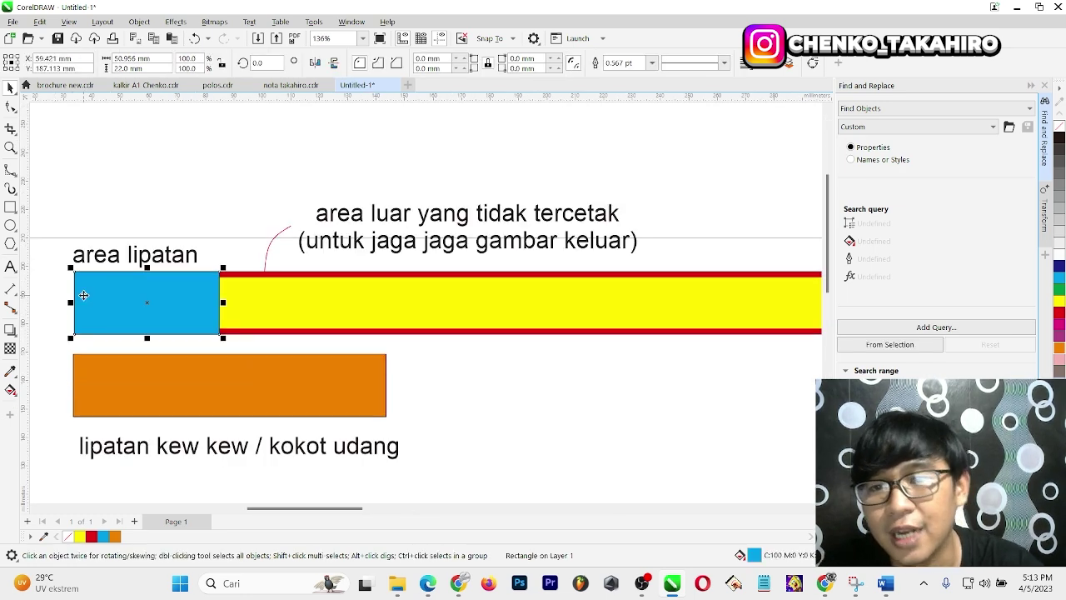
{"action": "left_click", "coordinate": [402, 297]}
{"action": "scroll", "coordinate": [275, 302], "scroll_direction": "down", "scroll_amount": 5}
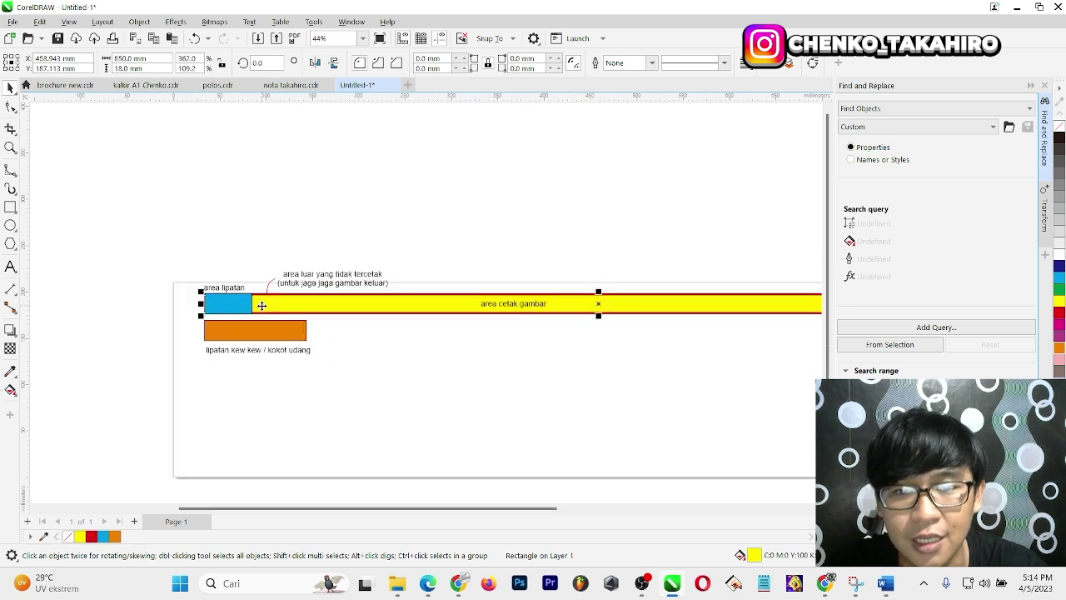
{"action": "scroll", "coordinate": [262, 305], "scroll_direction": "down", "scroll_amount": 1}
{"action": "scroll", "coordinate": [440, 308], "scroll_direction": "up", "scroll_amount": 2}
{"action": "left_click", "coordinate": [446, 319]}
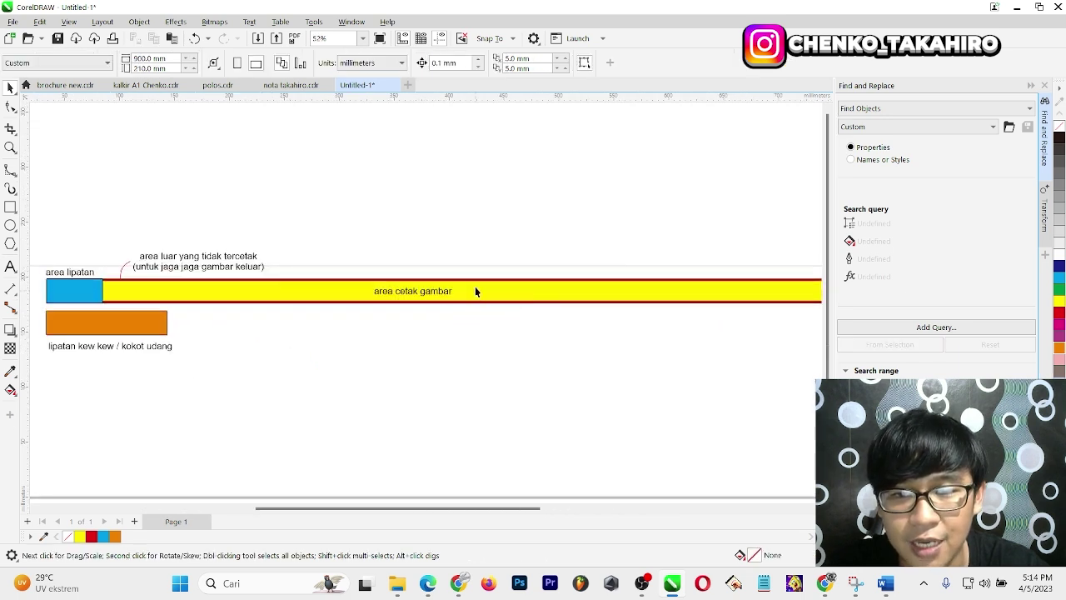
{"action": "left_click", "coordinate": [476, 289]}
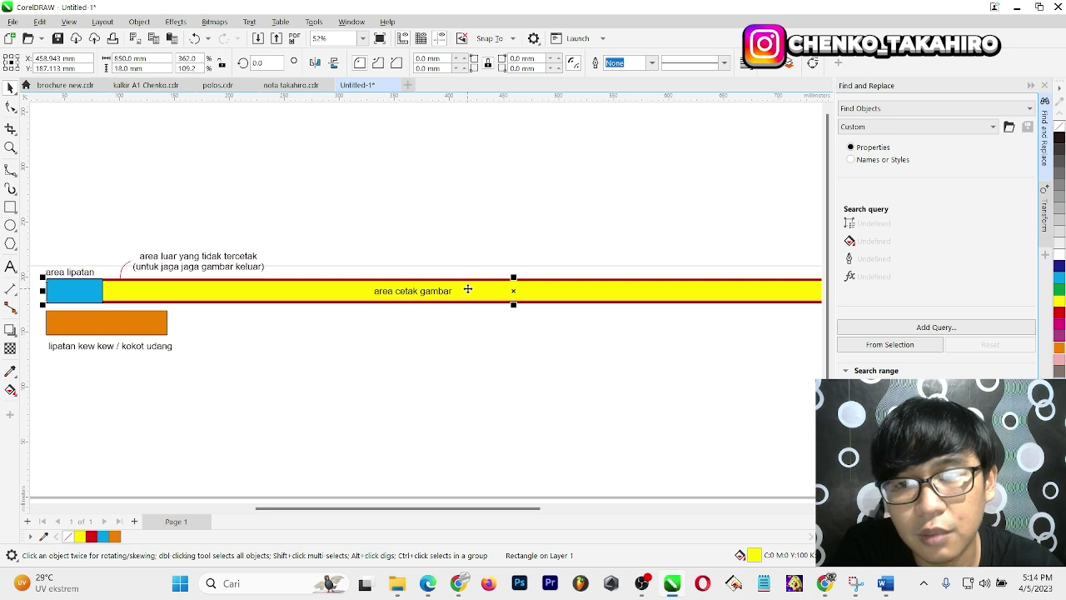
{"action": "left_click", "coordinate": [476, 342]}
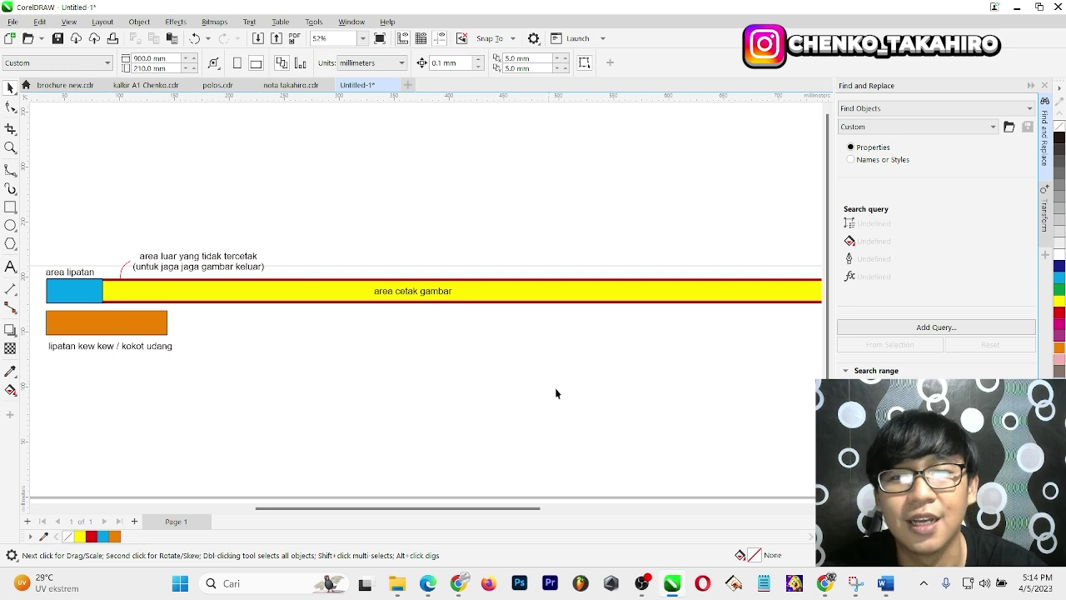
{"action": "scroll", "coordinate": [550, 367], "scroll_direction": "down", "scroll_amount": 4}
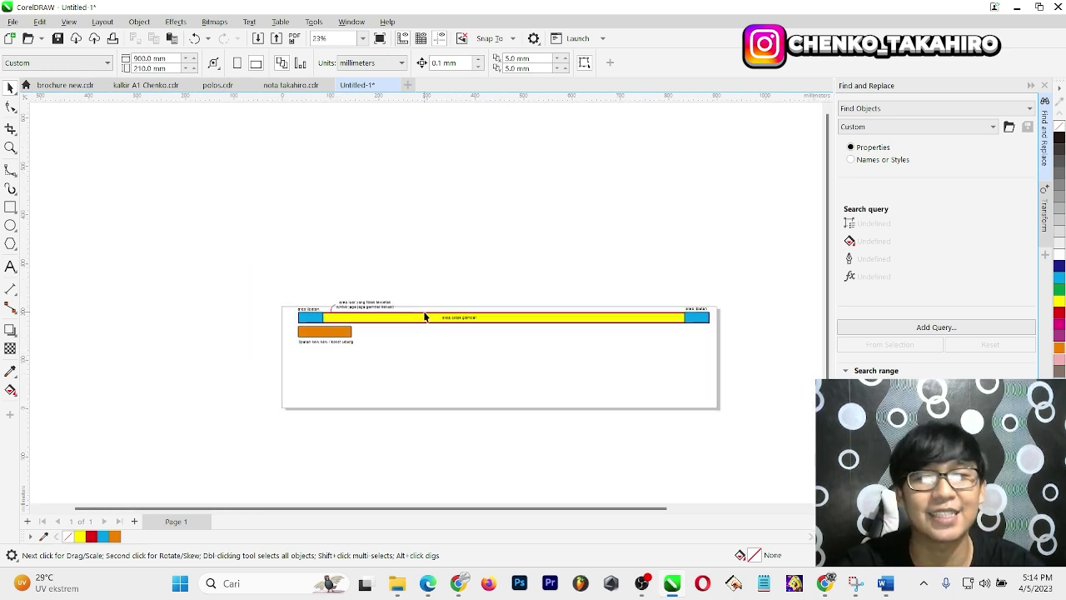
{"action": "scroll", "coordinate": [442, 335], "scroll_direction": "up", "scroll_amount": 4}
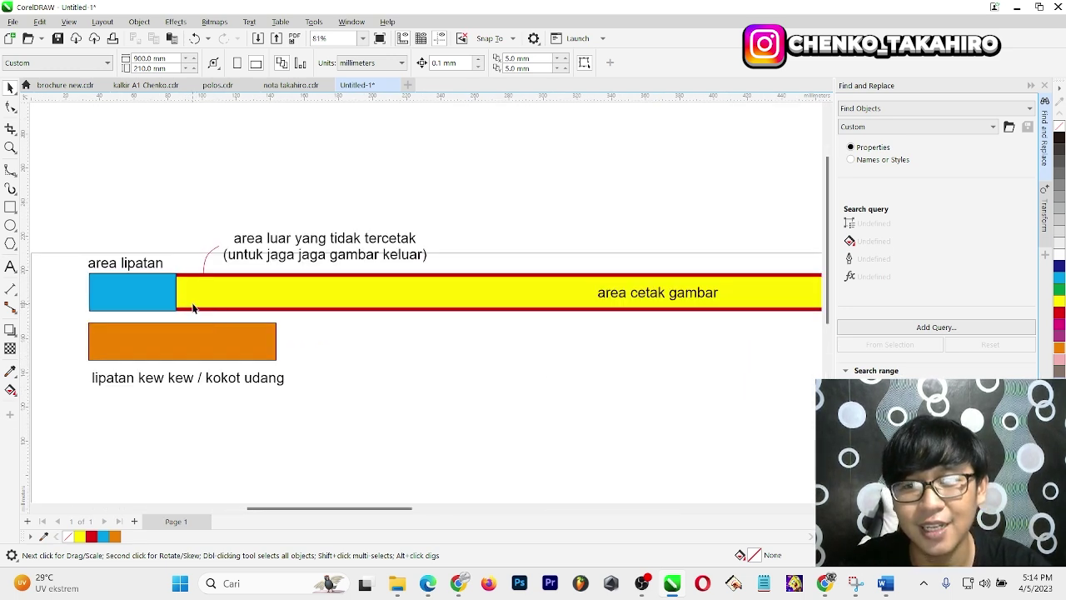
{"action": "scroll", "coordinate": [194, 306], "scroll_direction": "up", "scroll_amount": 2}
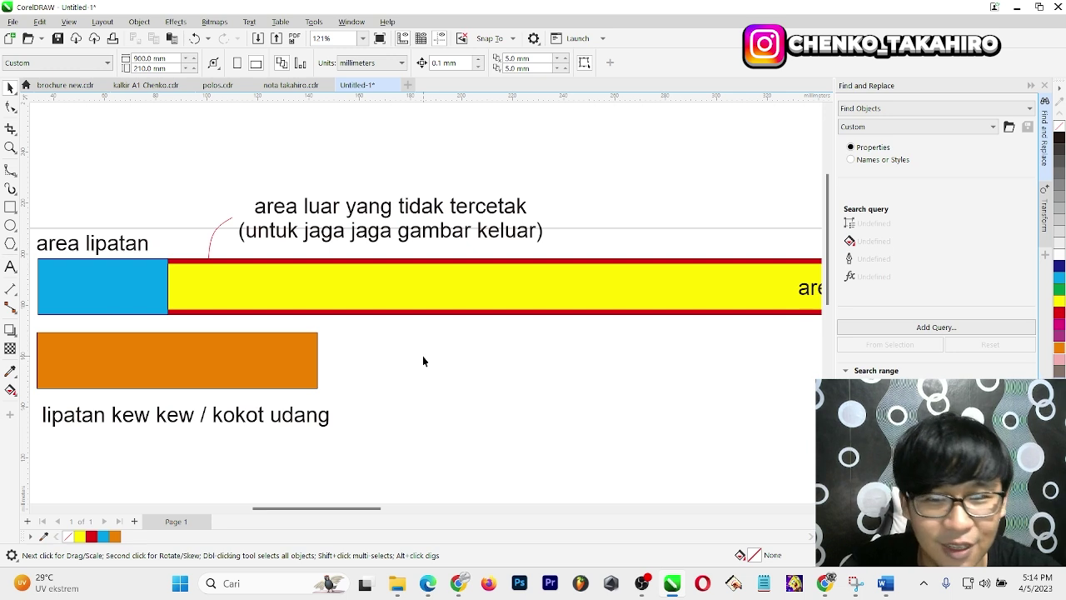